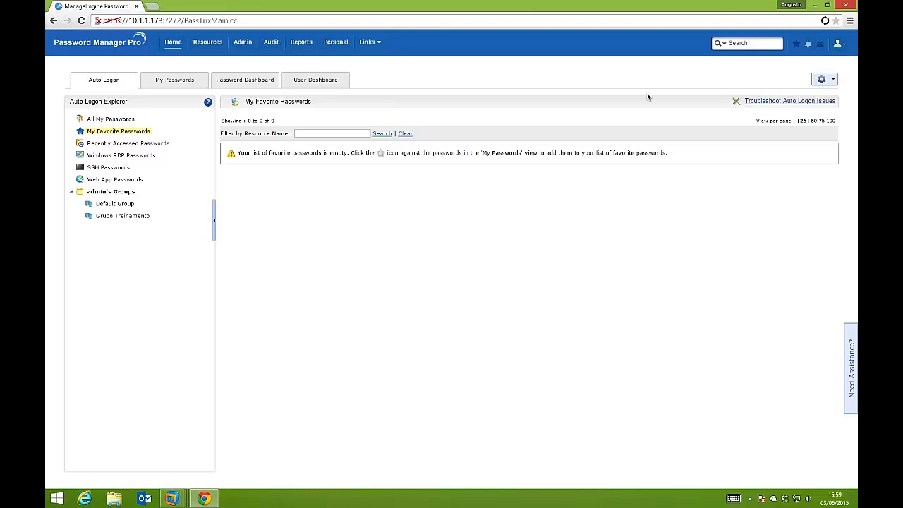
left_click(838, 43)
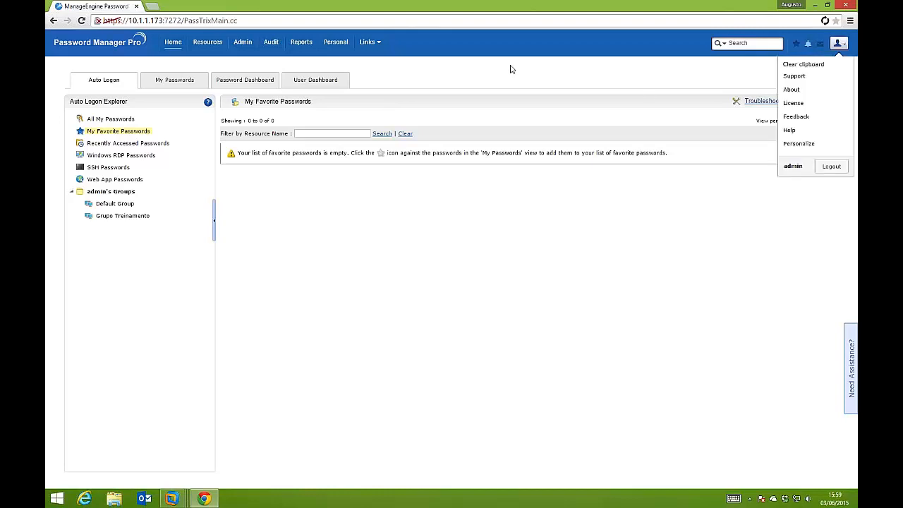
left_click(599, 72)
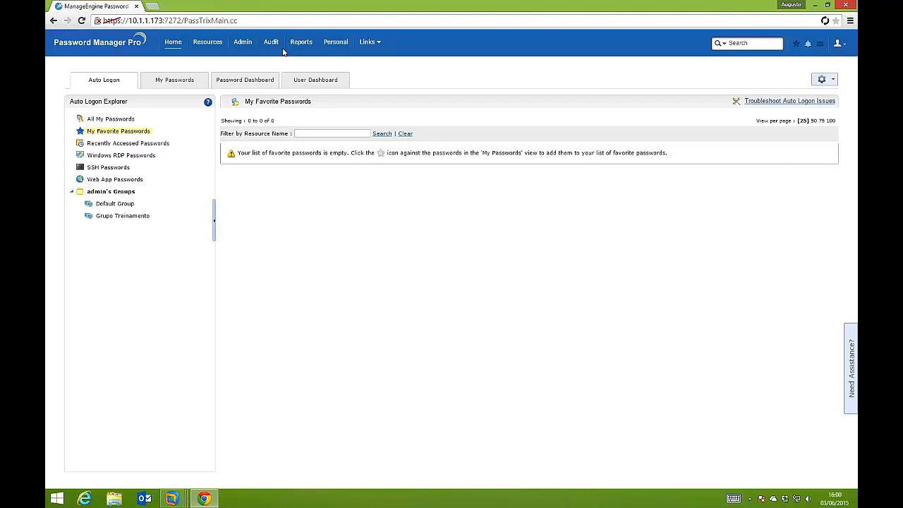
Delete the demonstration user Usuário Demonstração from the user administration list
left_click(258, 49)
left_click(108, 110)
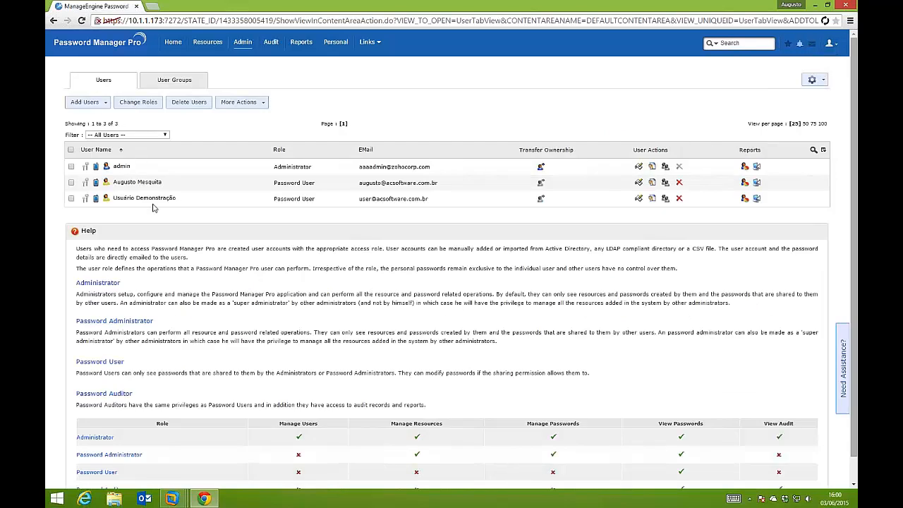
left_click(71, 198)
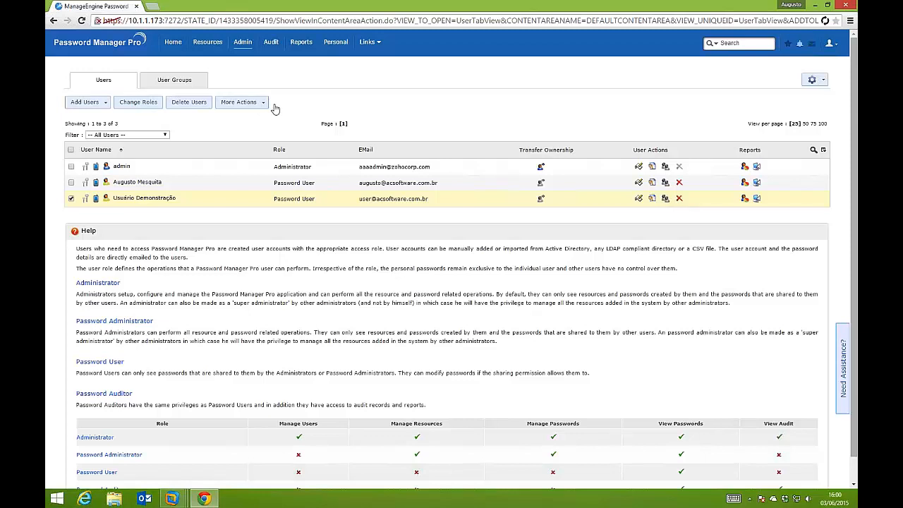
left_click(189, 102)
left_click(469, 83)
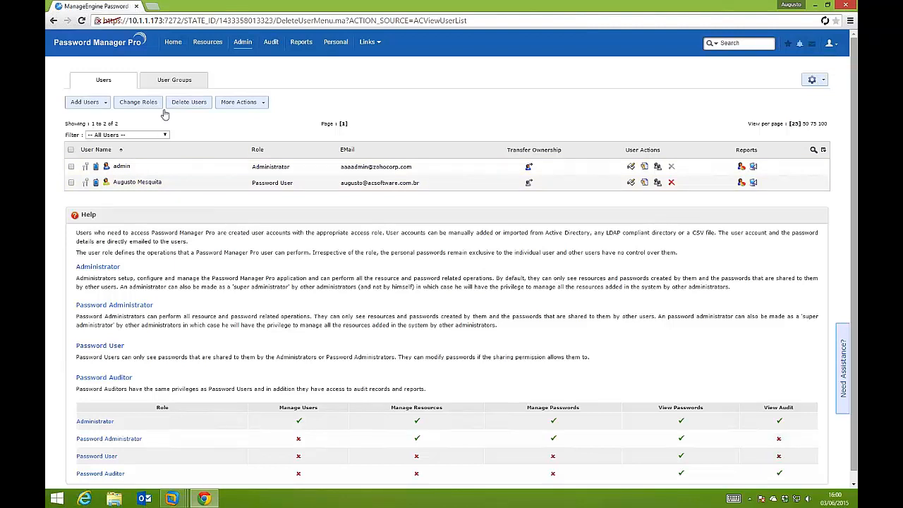
Open the form for creating a user manually and review the help on the user roles
left_click(97, 106)
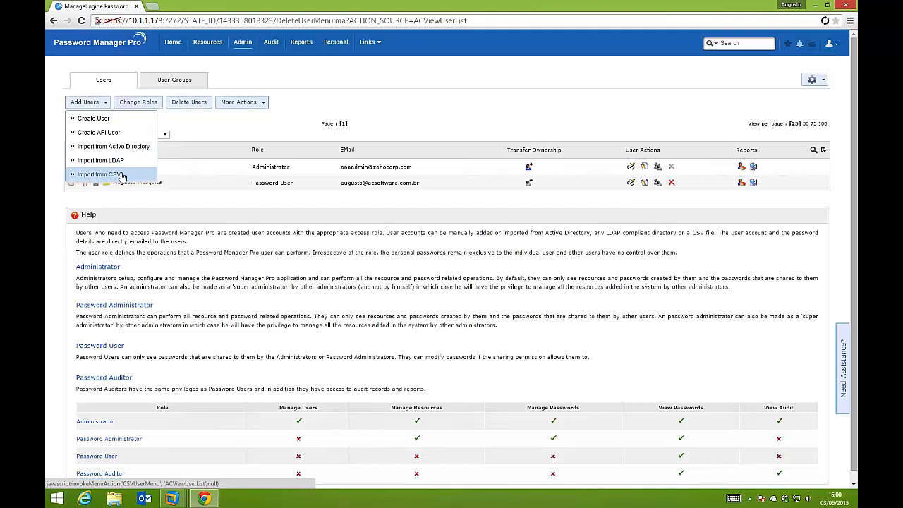
left_click(99, 133)
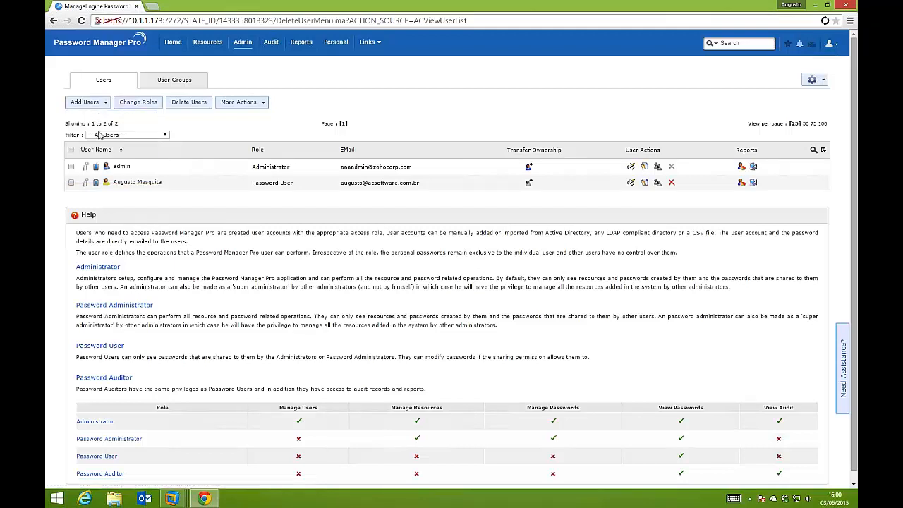
left_click(92, 102)
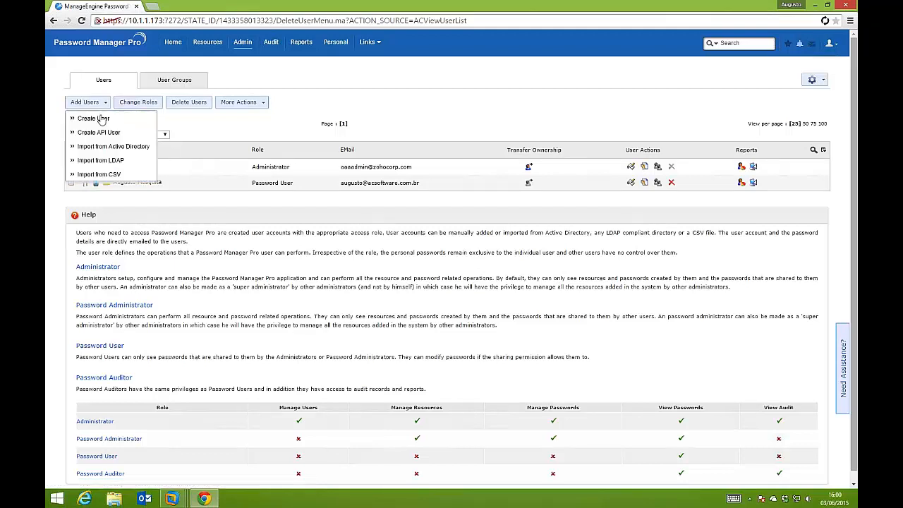
left_click(94, 119)
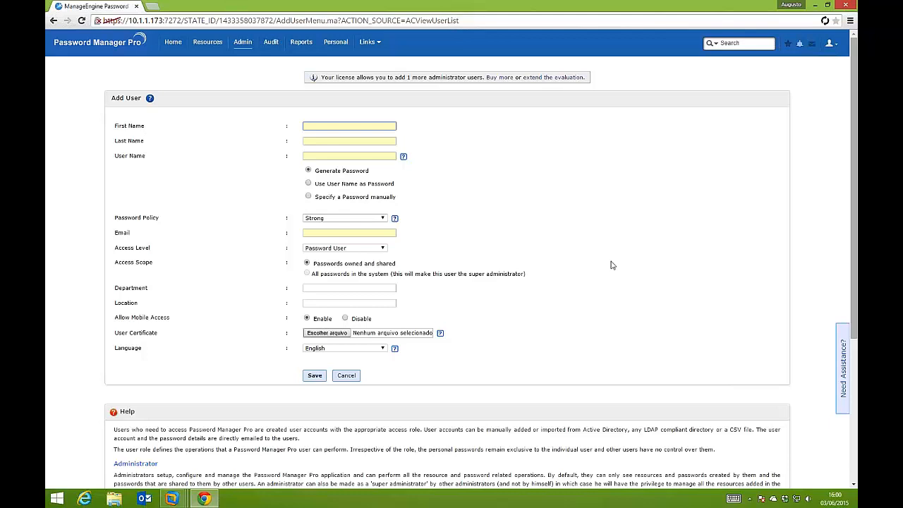
scroll(120, 261, "down", 3)
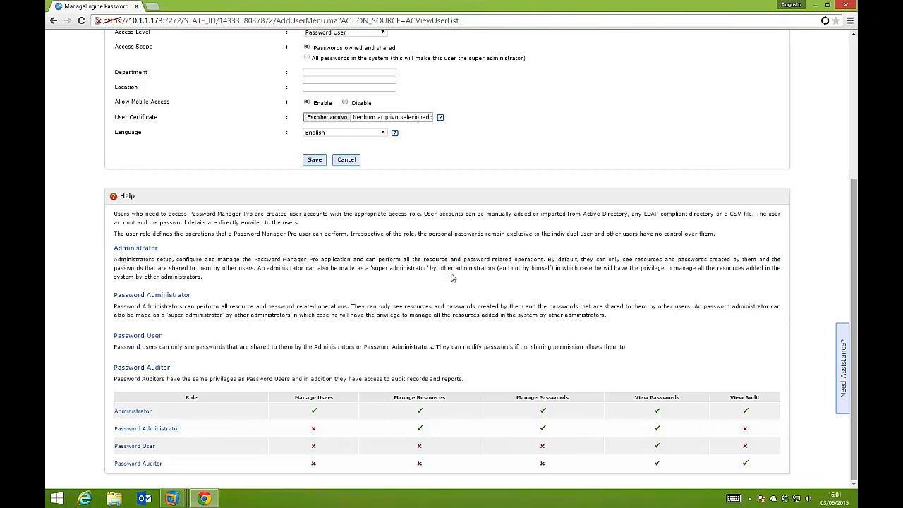
scroll(451, 277, "up", 3)
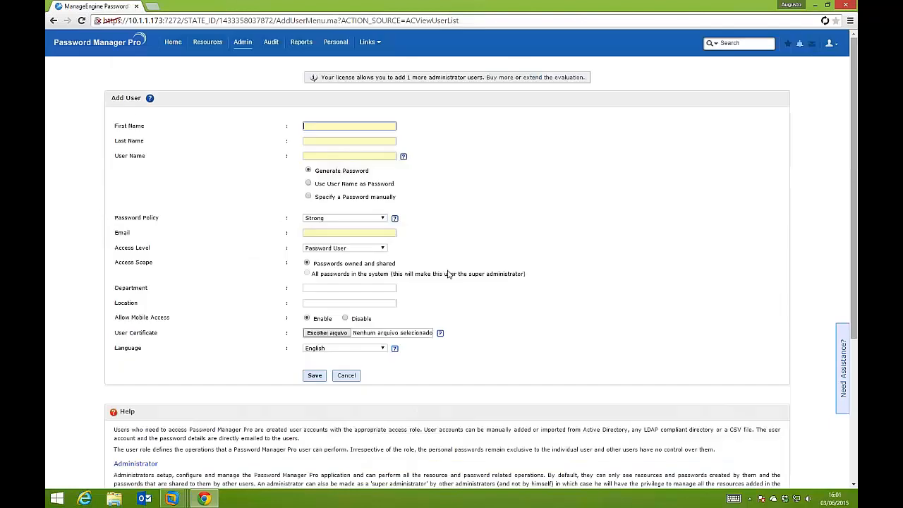
Enter Usuário as the new user's first name and Demonstração as the last name
type("U")
type("sua")
key("BackSpace")
key("BackSpace")
type("su")
left_click(325, 137)
left_click(318, 155)
type("e")
left_click(316, 144)
type("e")
key("BackSpace")
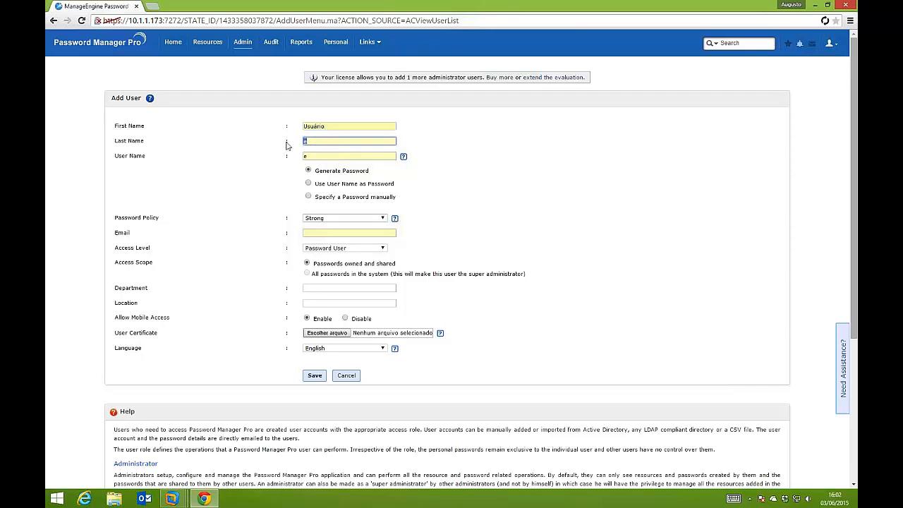
type("D")
left_click(328, 153)
Set the new user's user name to user01
left_click(328, 156)
key("BackSpace")
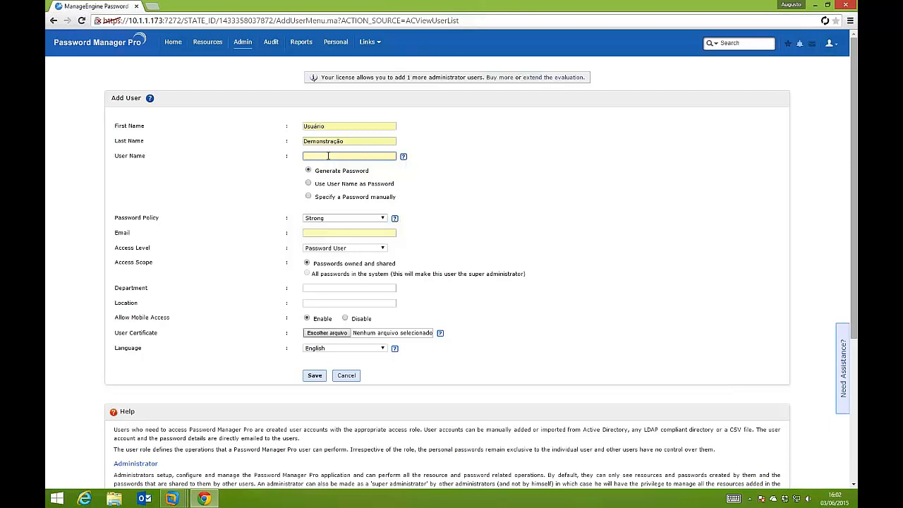
type("use")
left_click(327, 166)
Choose to specify the password manually with the Low password policy, and enter and confirm the account password
left_click(308, 197)
left_click(338, 218)
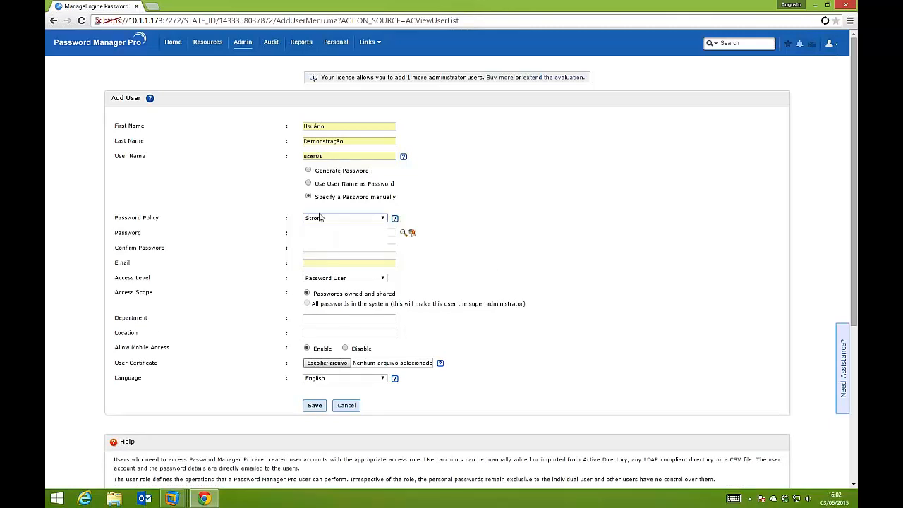
left_click(327, 228)
left_click(327, 228)
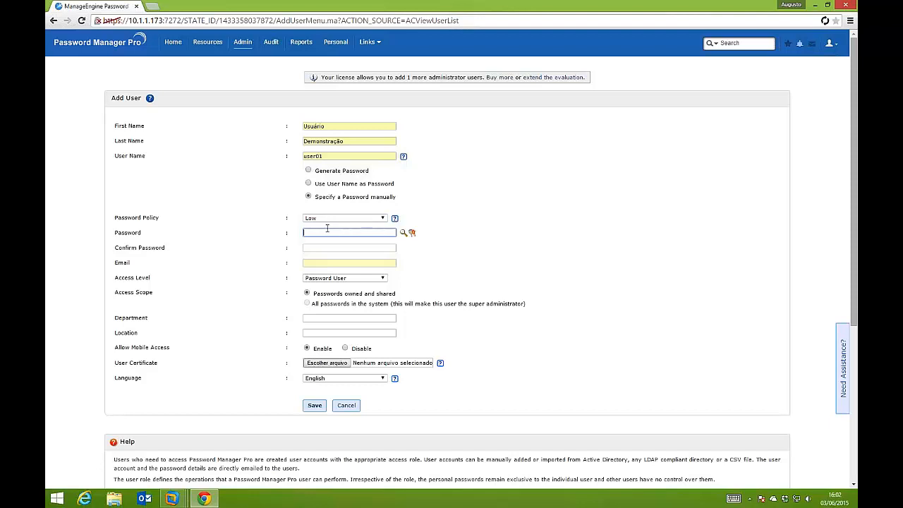
type("12345678")
key("Tab")
type("12345678")
Check the available password policies and select Password User as the new user's access level
left_click(368, 220)
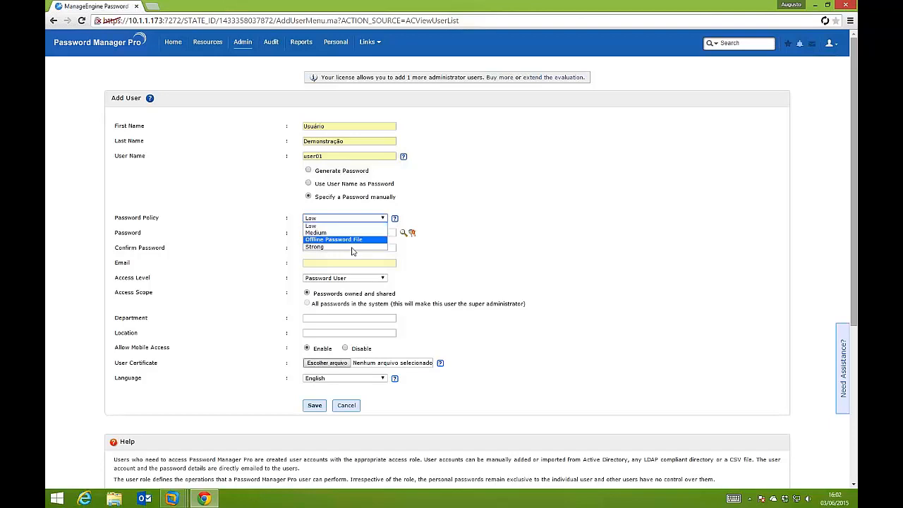
left_click(426, 218)
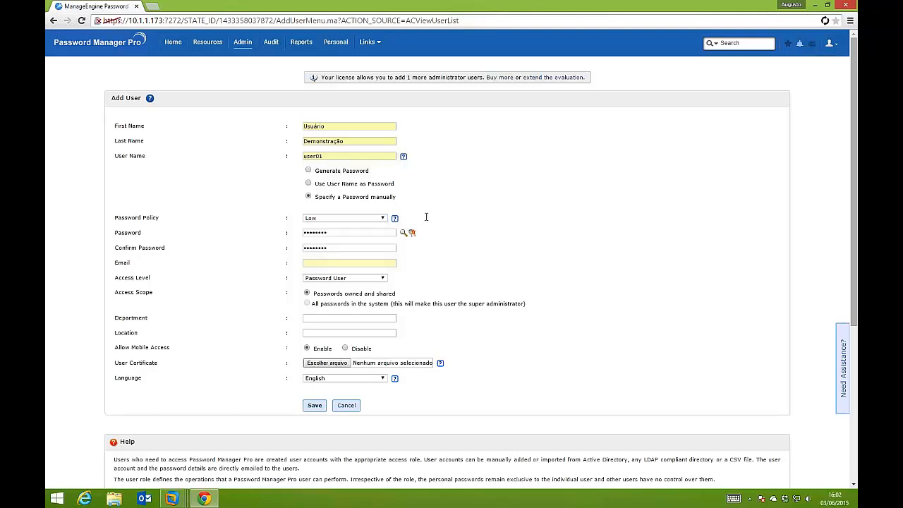
left_click(329, 280)
left_click(445, 277)
left_click(353, 279)
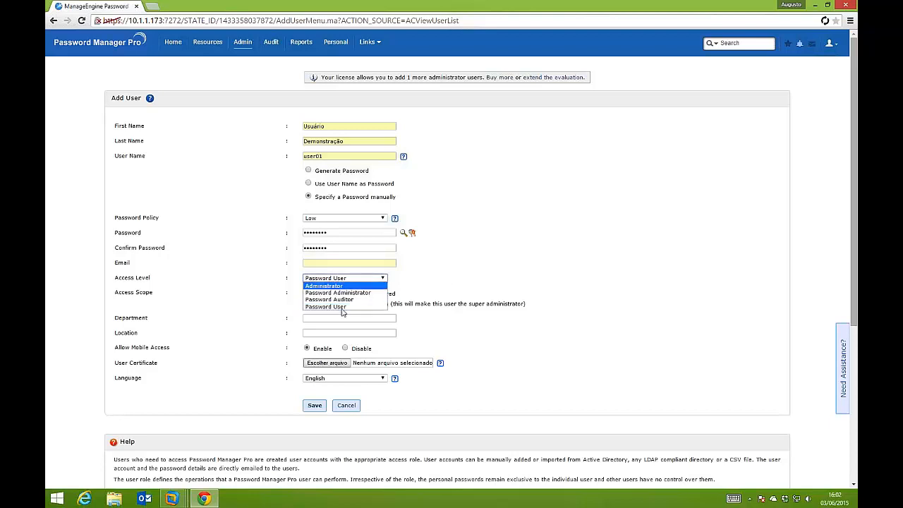
left_click(344, 308)
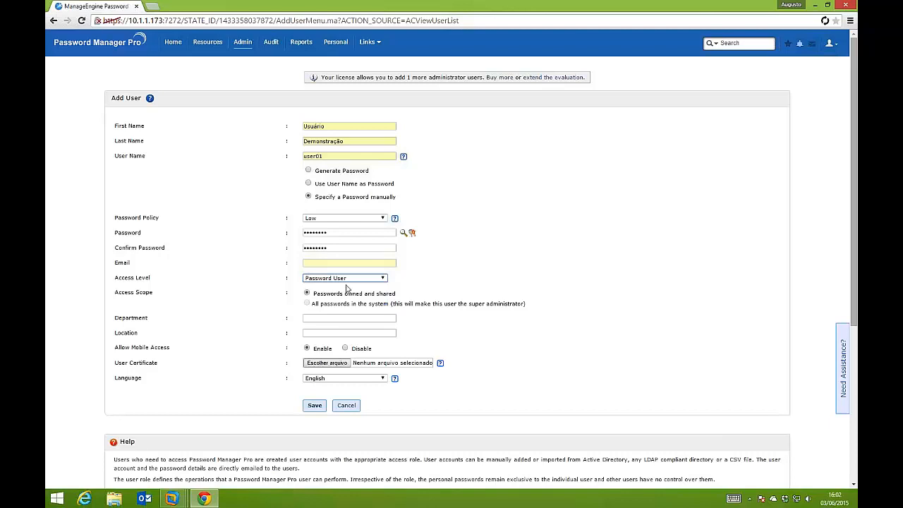
Set the new user's department to Treinamento and the location to SPO
left_click(333, 319)
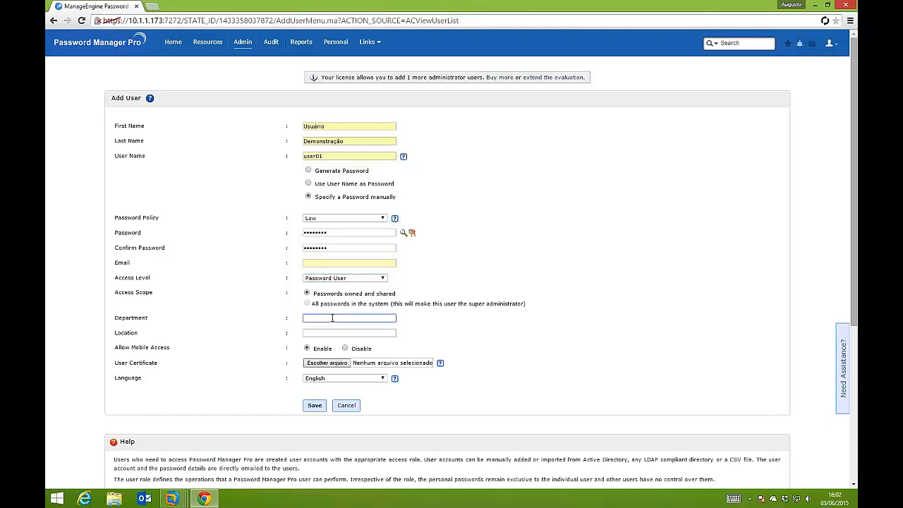
left_click(334, 318)
left_click(334, 328)
left_click(336, 330)
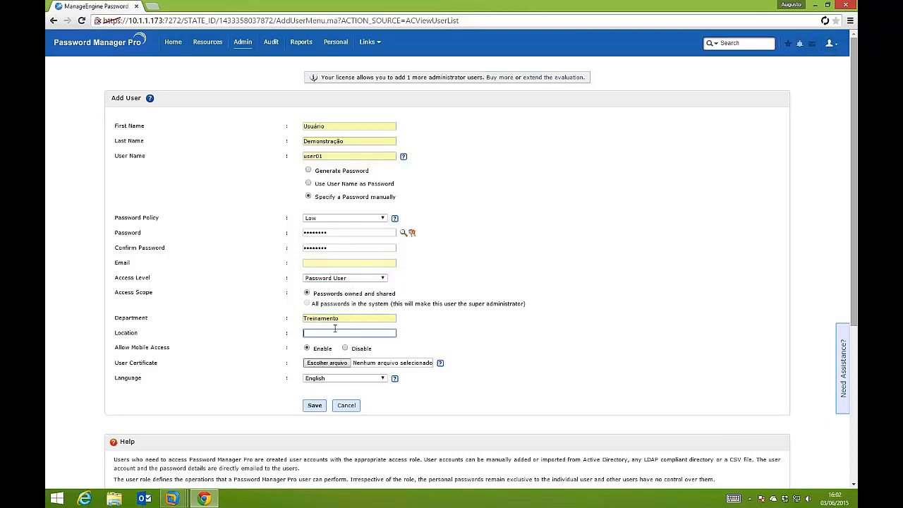
type("SPO")
left_click(312, 345)
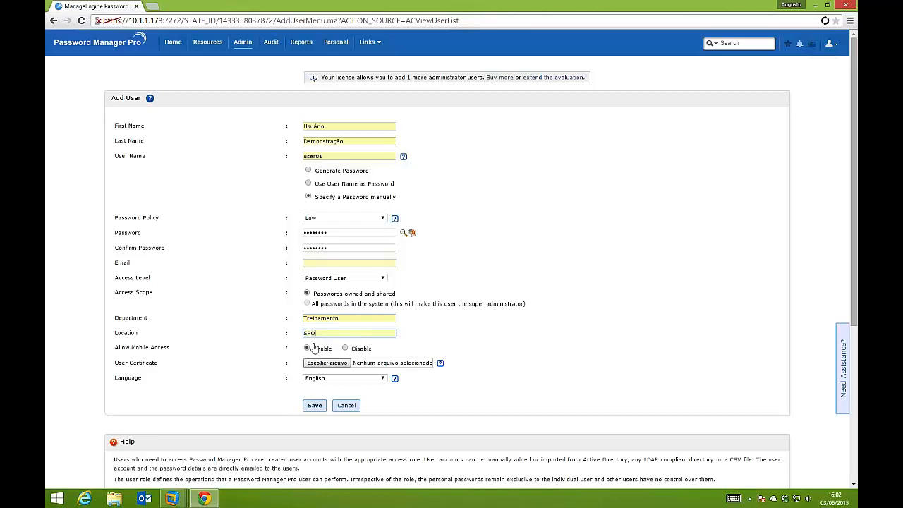
Fill in the new user's e-mail address and save the user account
scroll(312, 346, "down", 1)
scroll(317, 350, "up", 1)
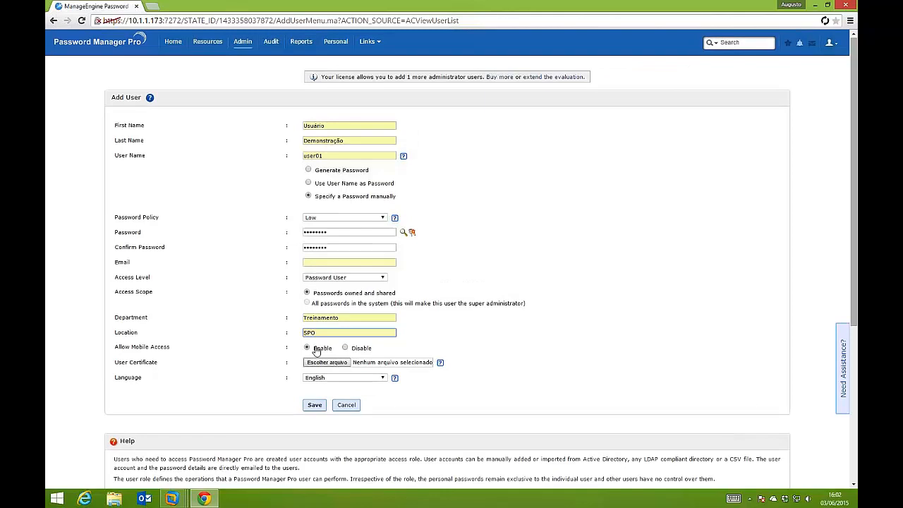
left_click(314, 406)
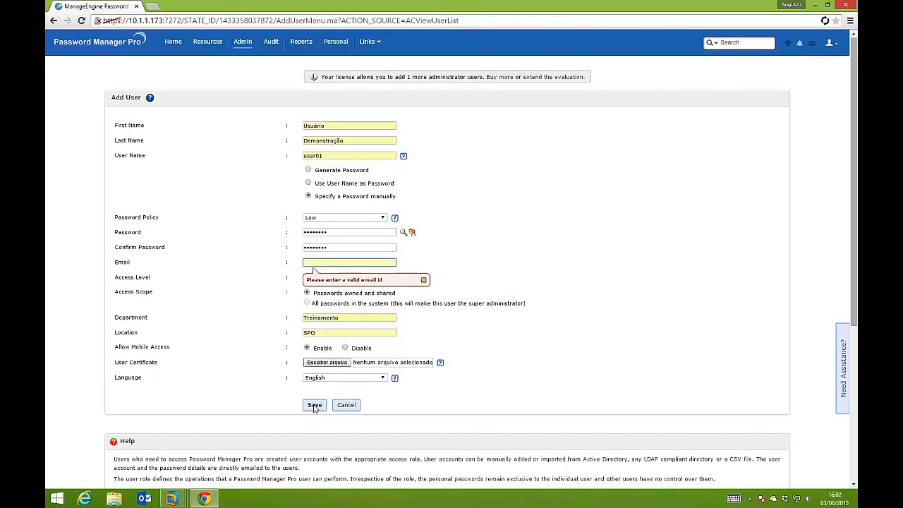
type("aug")
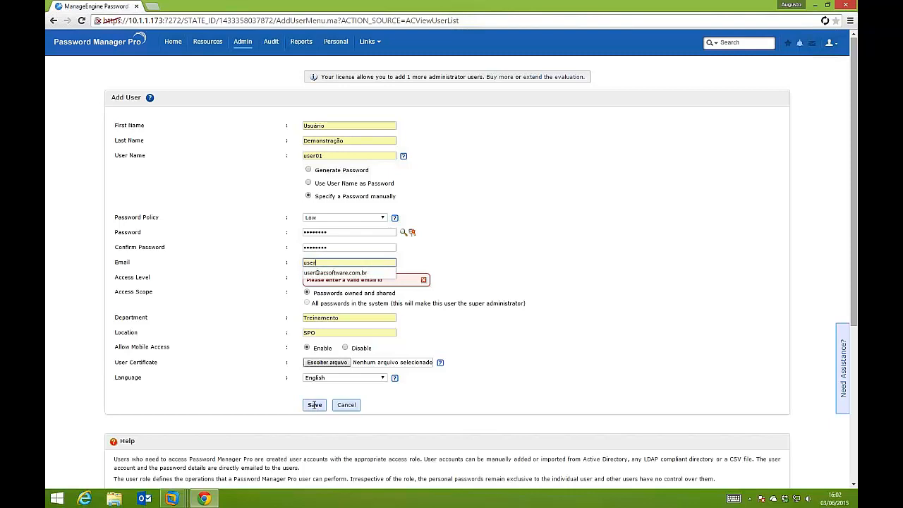
left_click(326, 272)
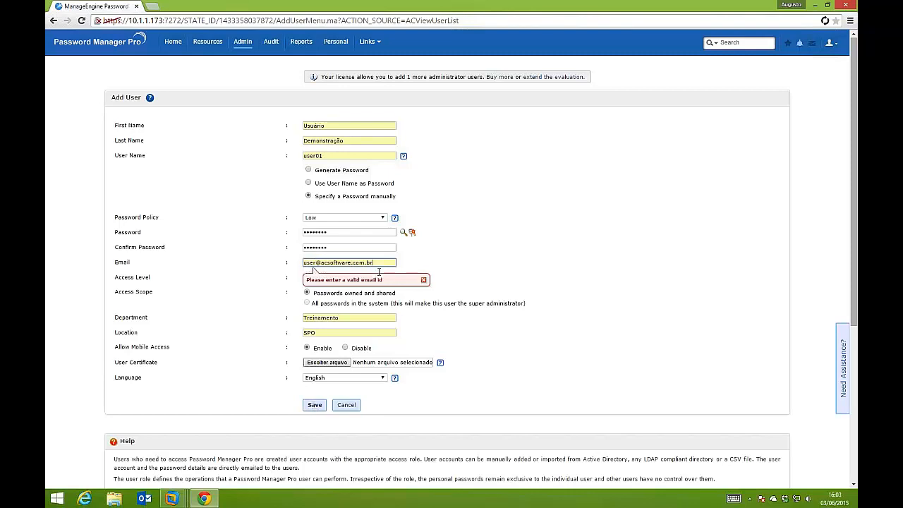
left_click(424, 281)
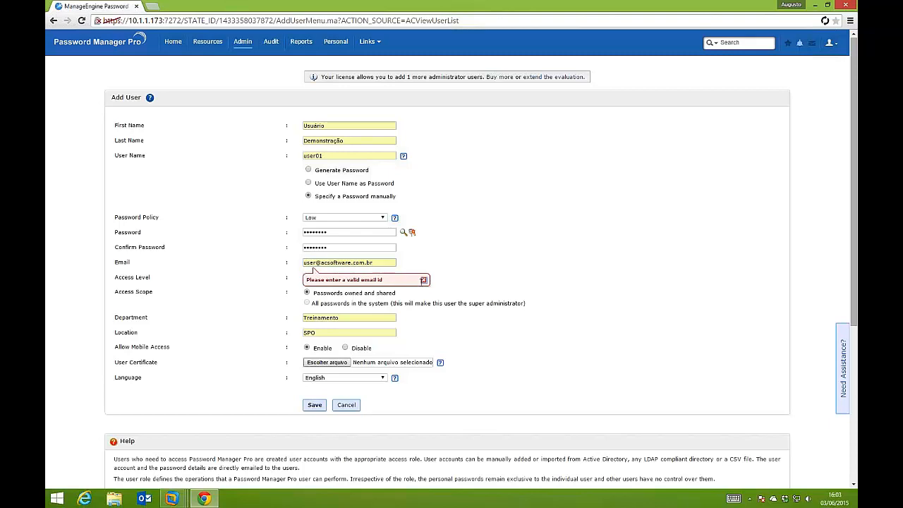
left_click(314, 405)
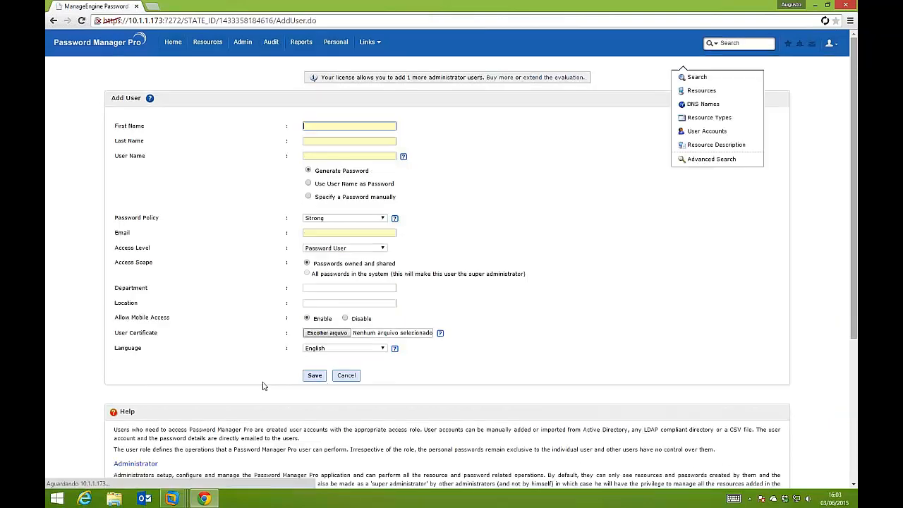
Return to the list of users and examine the additional actions available for them
left_click(243, 43)
left_click(110, 123)
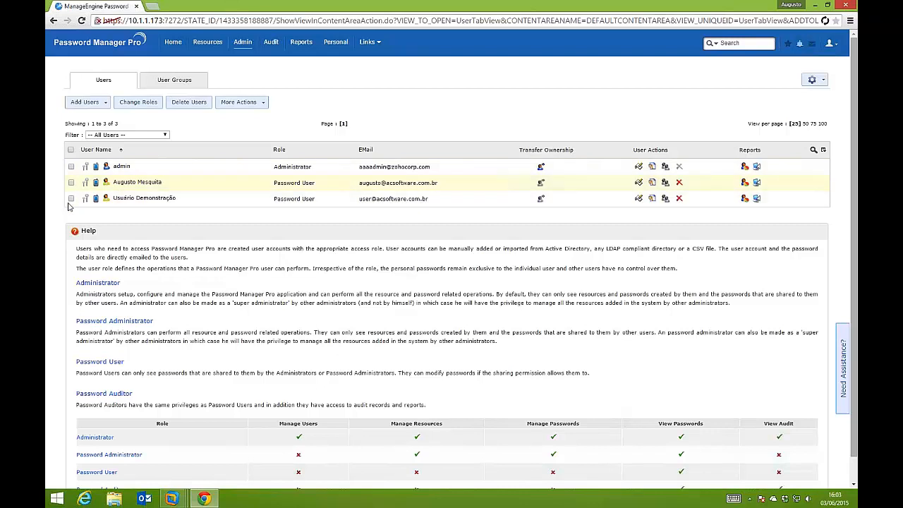
left_click(258, 104)
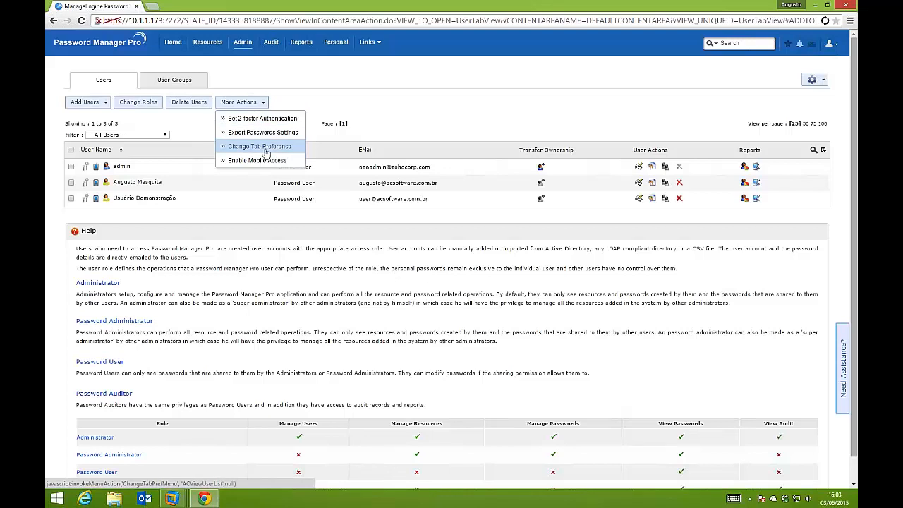
left_click(263, 81)
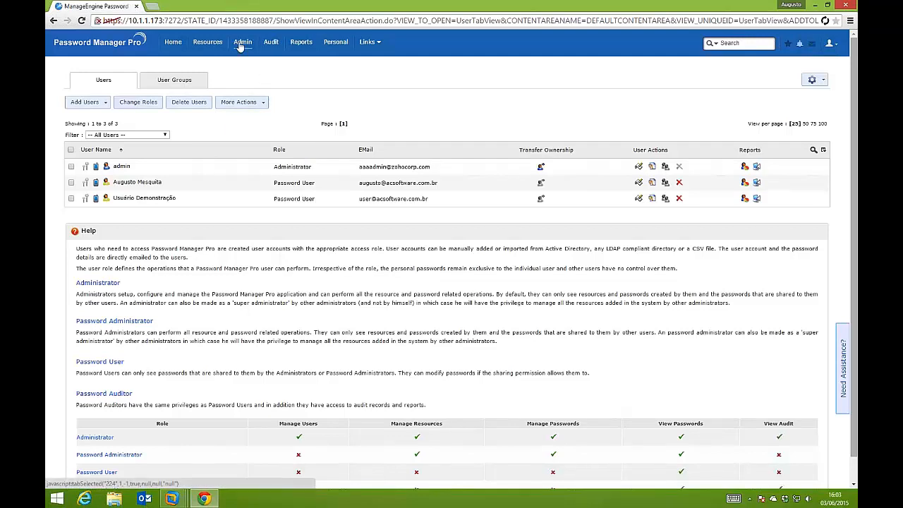
Start a new resource named Servidor AD with the IP address 10.1.1.101
left_click(205, 44)
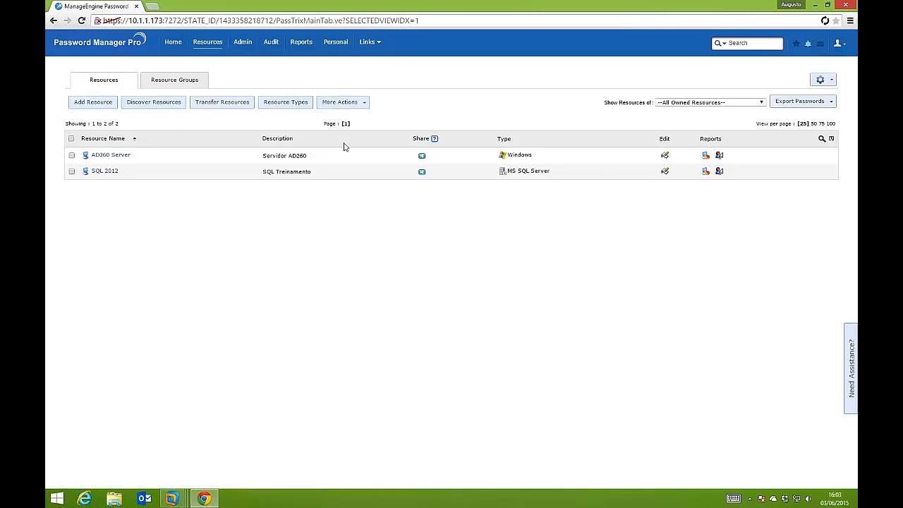
left_click(111, 103)
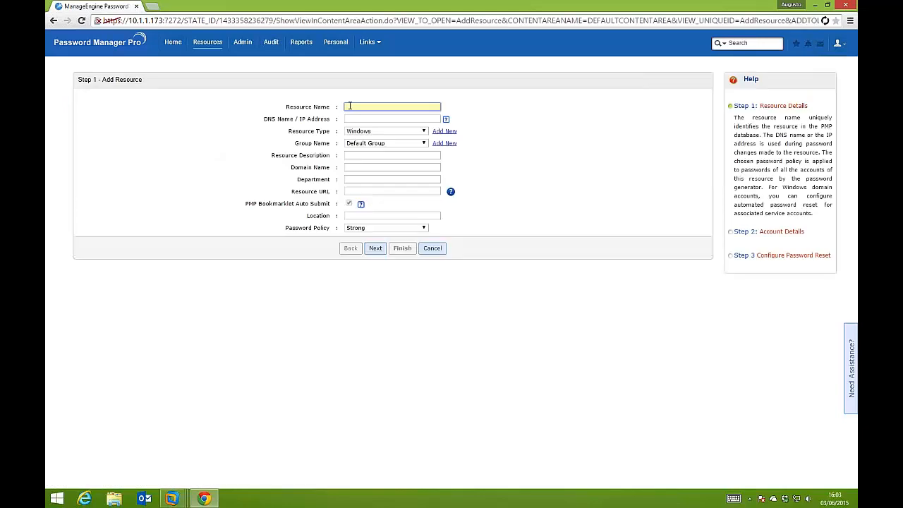
type("Servidor AD")
key("BackSpace")
key("Tab")
type("10")
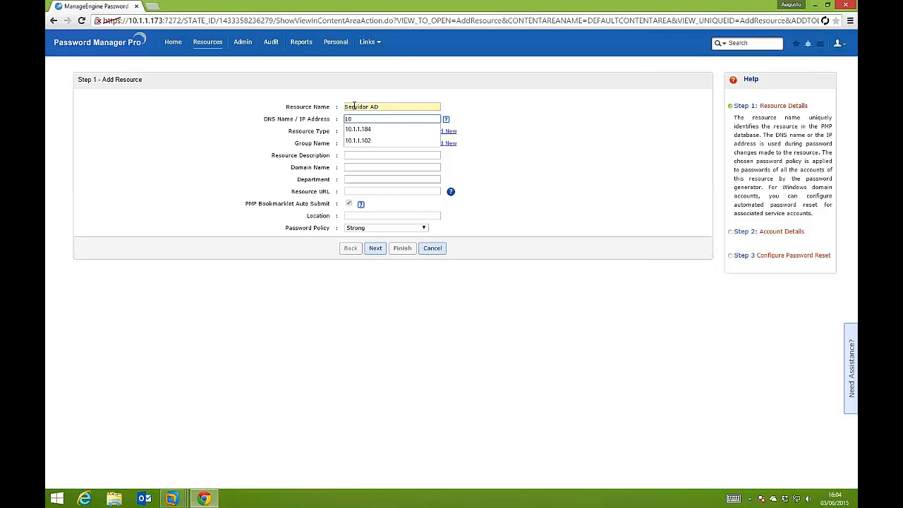
type(".1.1.101")
key("Tab")
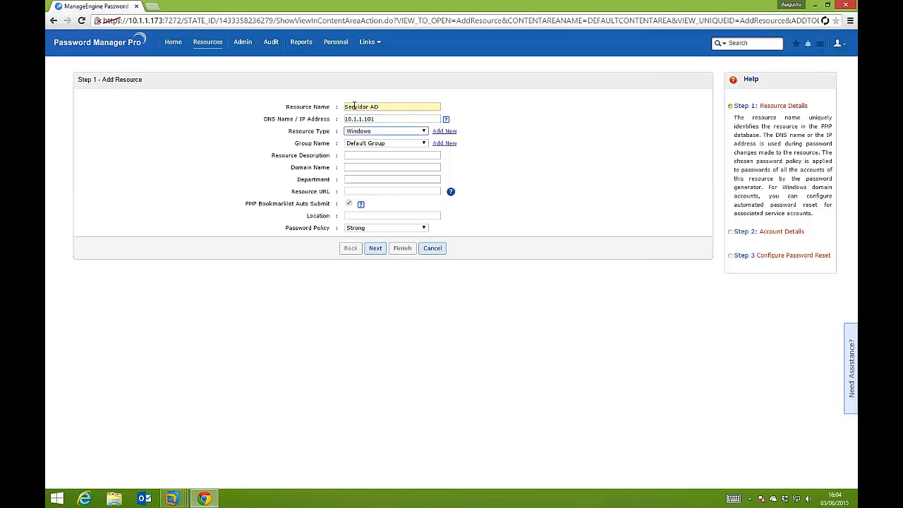
Look through the available resource types and select Windows for the new resource
left_click(411, 133)
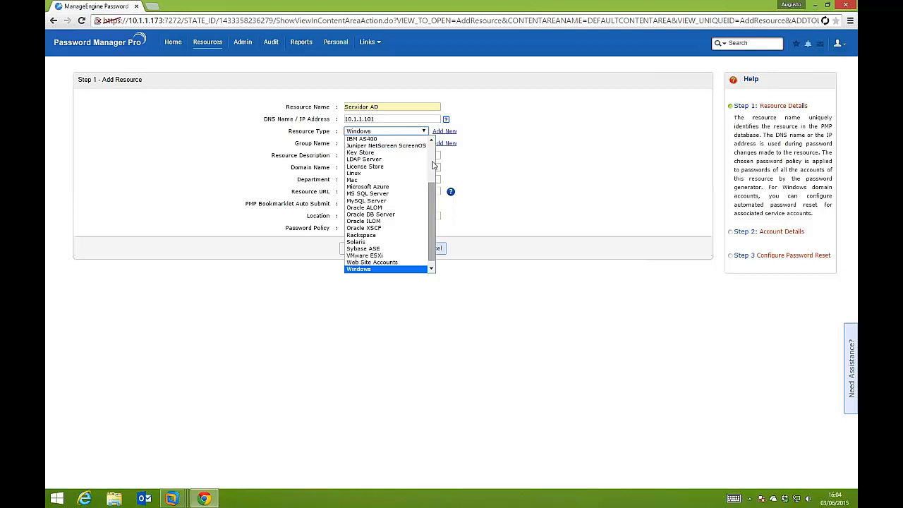
scroll(416, 169, "up", 3)
scroll(432, 169, "up", 3)
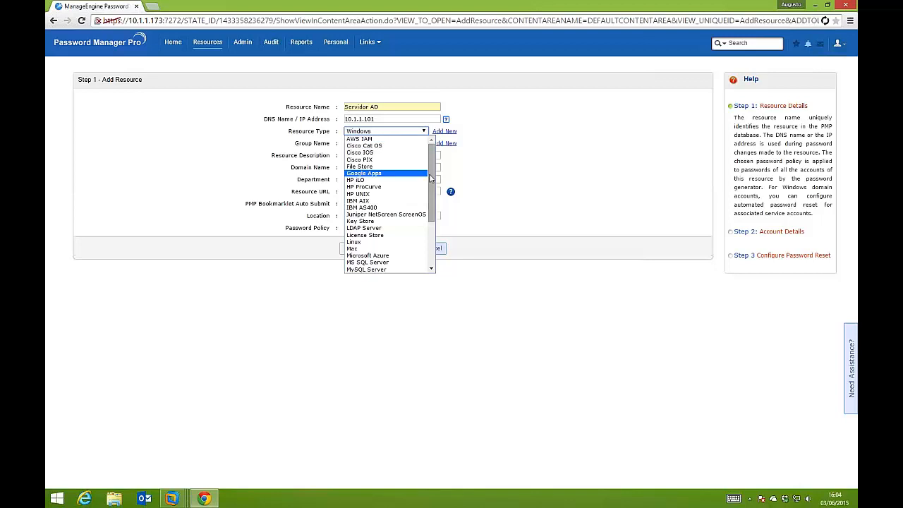
left_click_drag(432, 196, 431, 242)
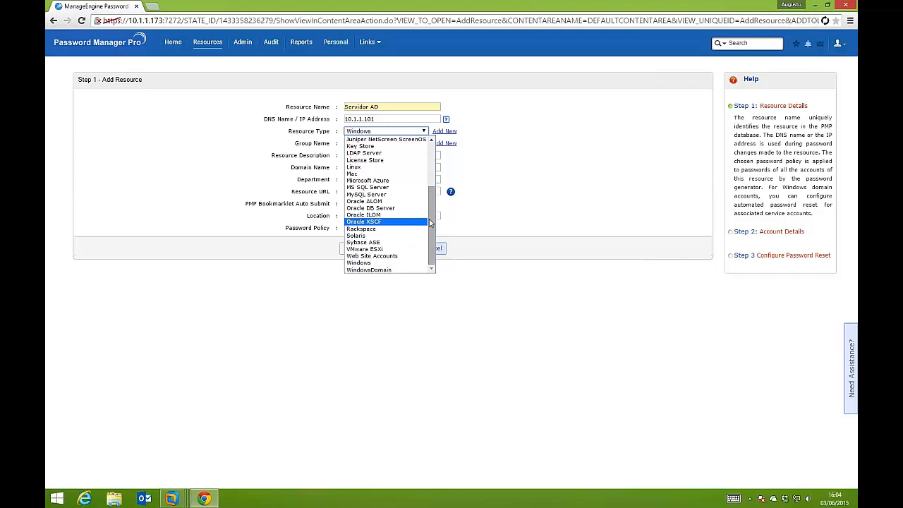
left_click_drag(431, 223, 427, 192)
scroll(426, 192, "down", 4)
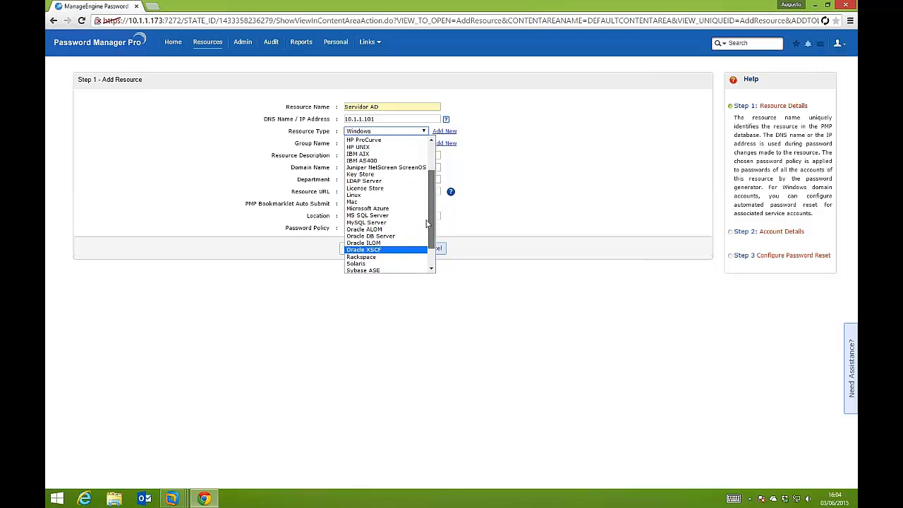
scroll(429, 180, "up", 2)
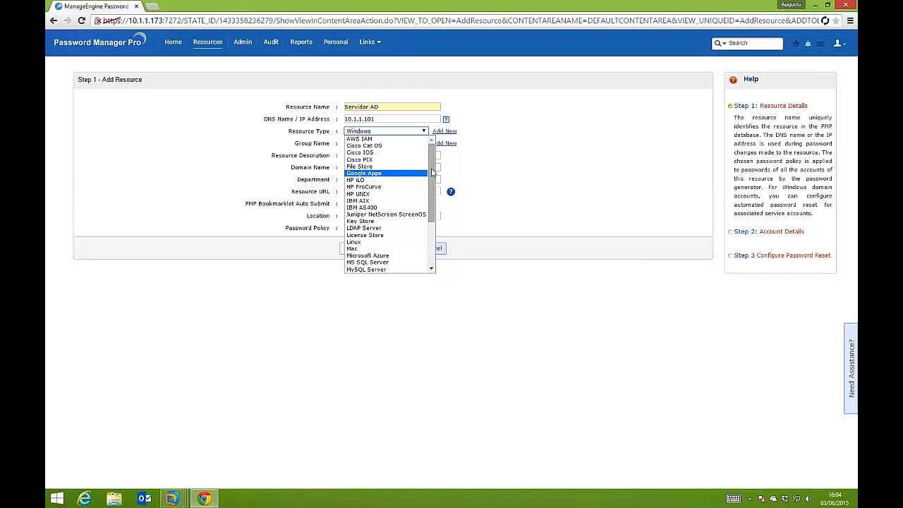
left_click_drag(431, 173, 428, 197)
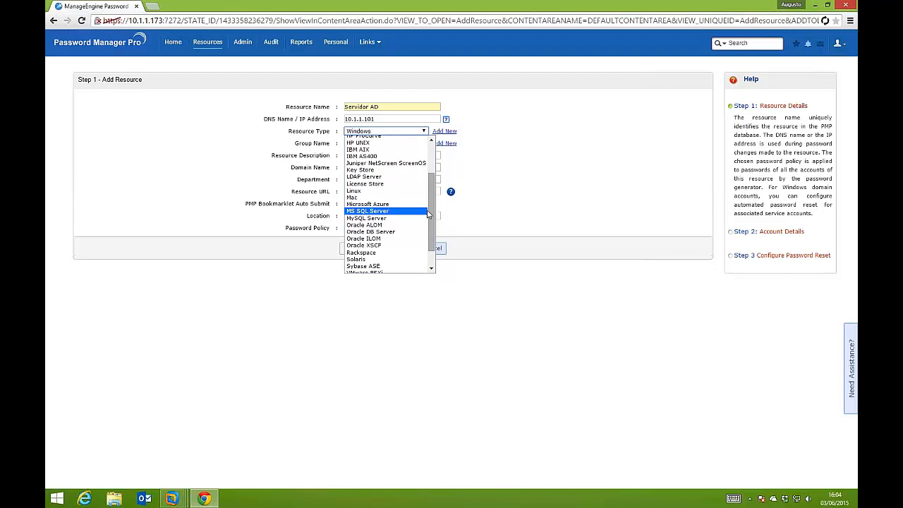
scroll(426, 212, "up", 3)
scroll(426, 219, "down", 3)
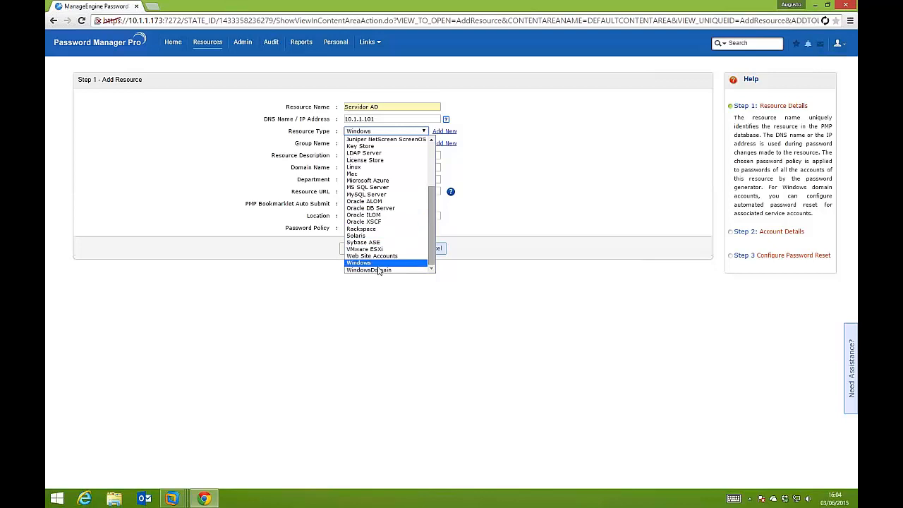
left_click(377, 263)
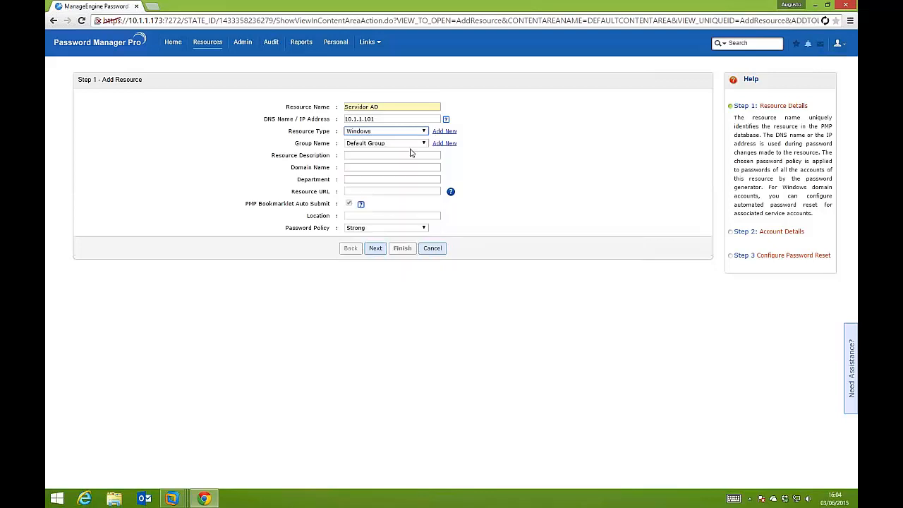
Set the resource description to Active Directory and the domain name to webfinger
left_click(377, 156)
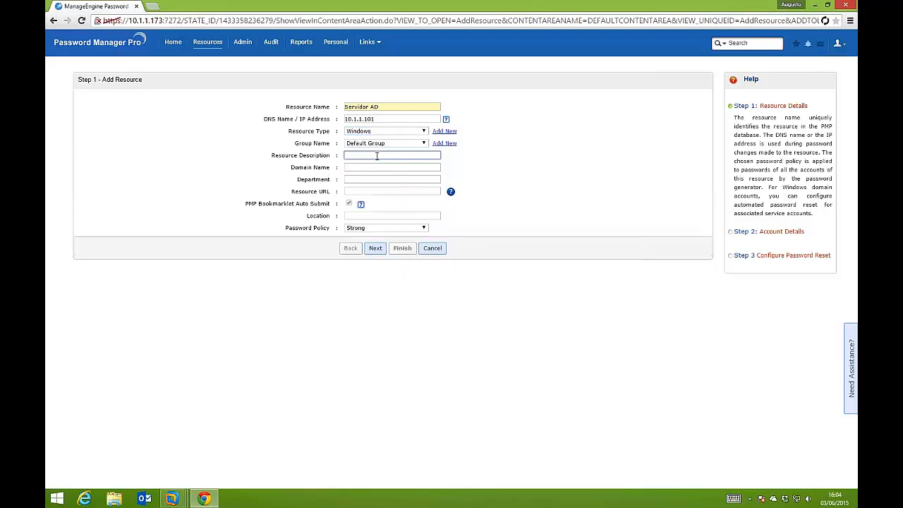
type("Activer Directory")
key("Tab")
type("W")
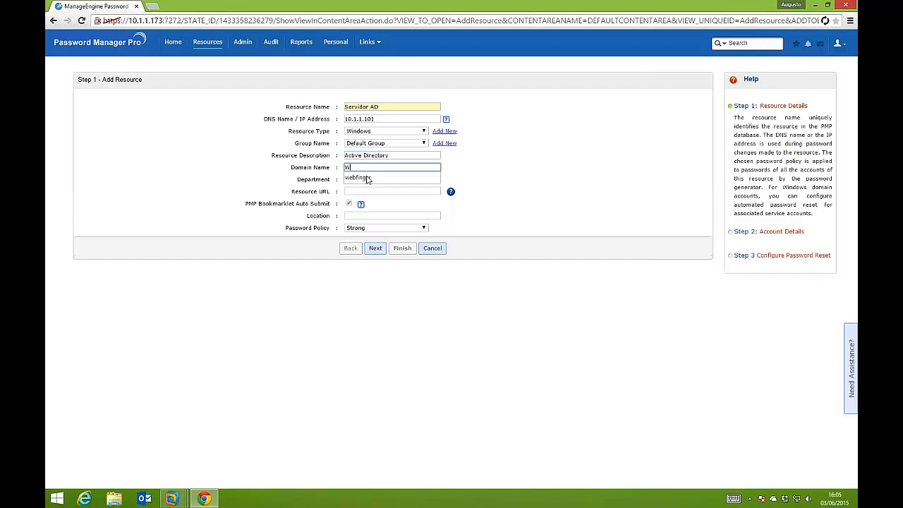
left_click(366, 178)
Set the resource's department to Treinamento and its location to SPO
left_click(391, 179)
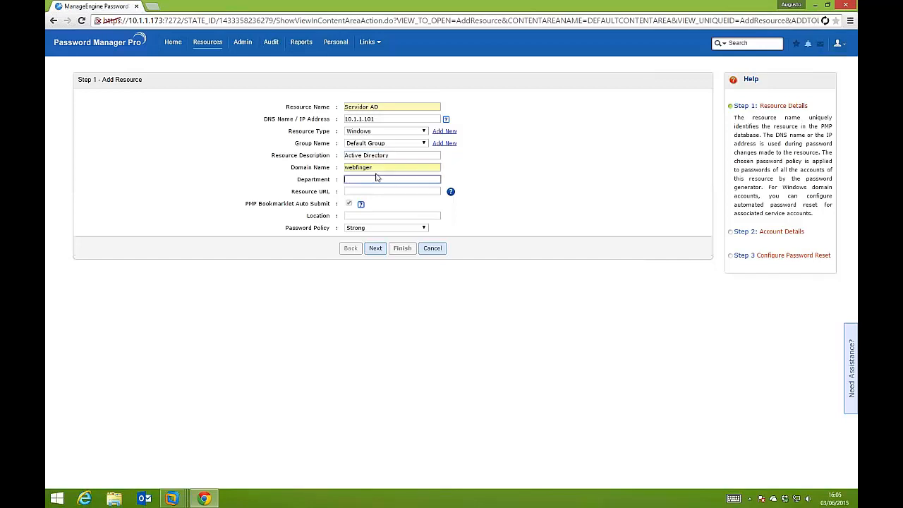
type("Treinamento")
left_click(382, 190)
left_click(364, 215)
type("SPO")
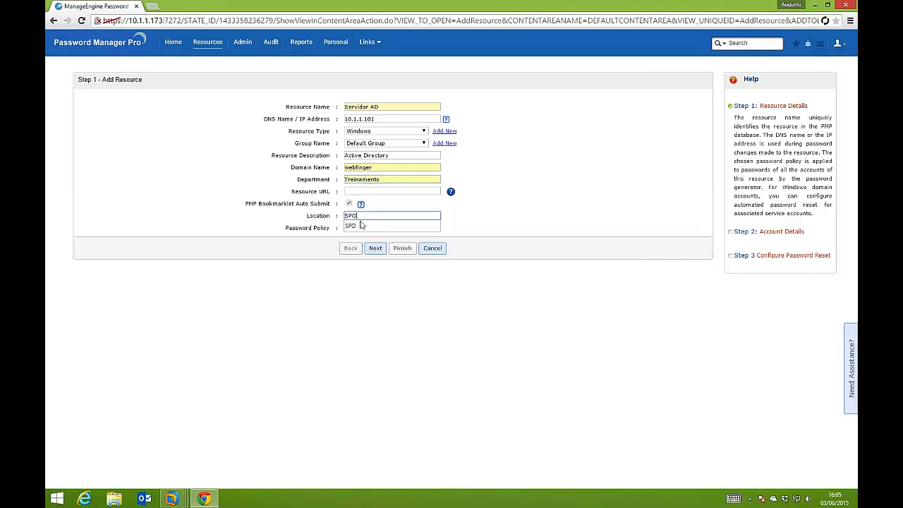
left_click(360, 225)
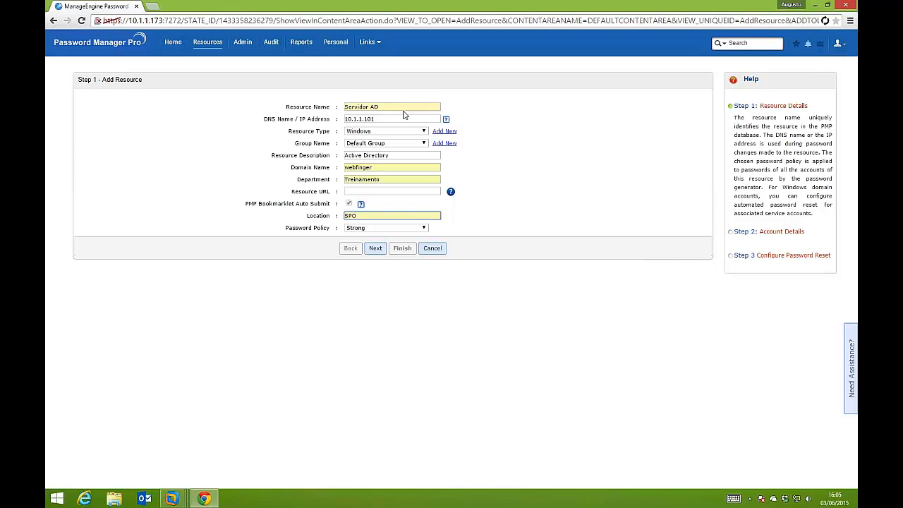
Add the Administrator account with its confirmed password to the resource, enabling finding and changing of associated Windows service account passwords
left_click(380, 250)
type("Admin")
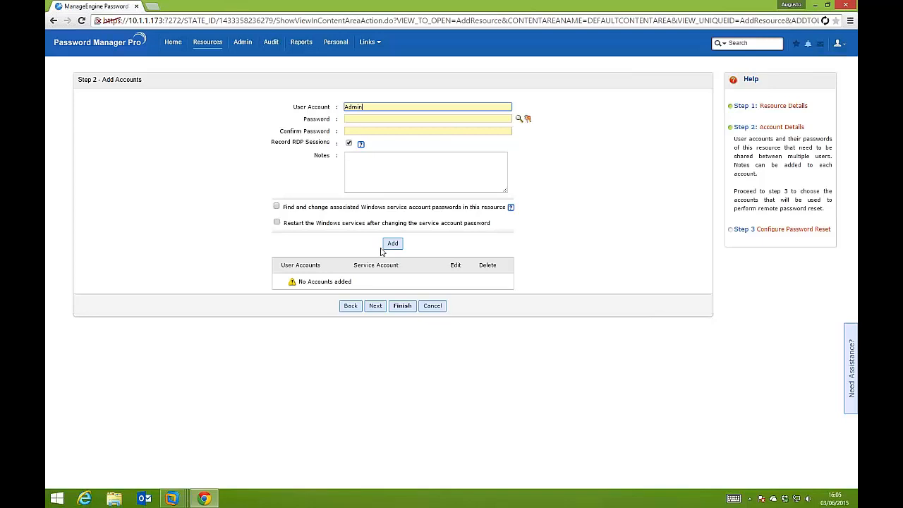
type("istrator")
key("Tab")
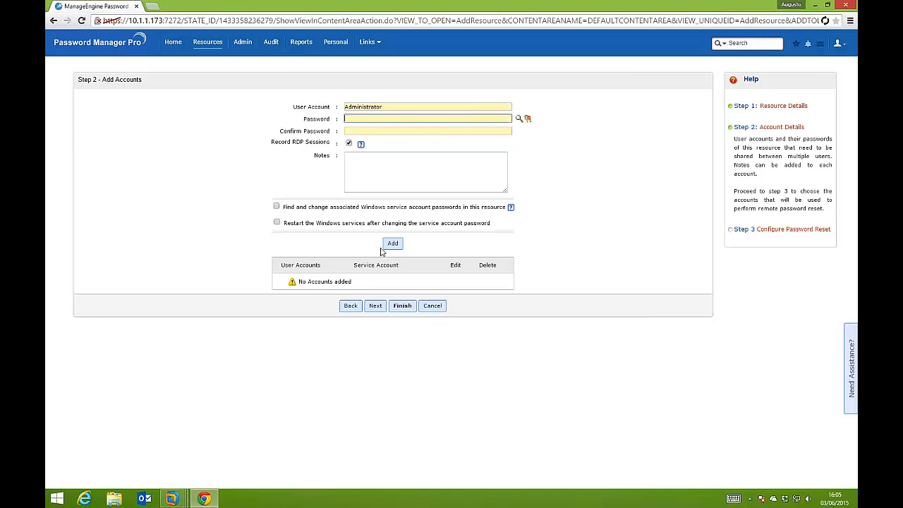
type("*******")
key("Tab")
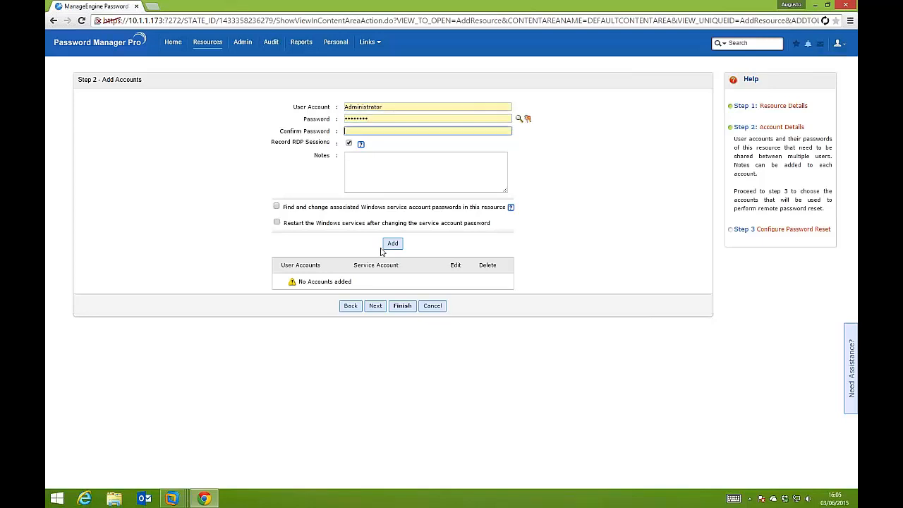
type("*******")
left_click(277, 207)
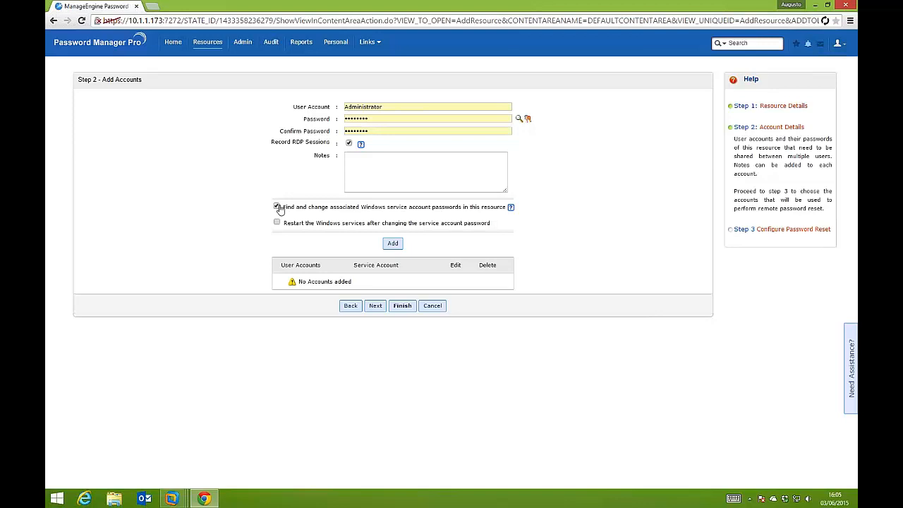
left_click(393, 244)
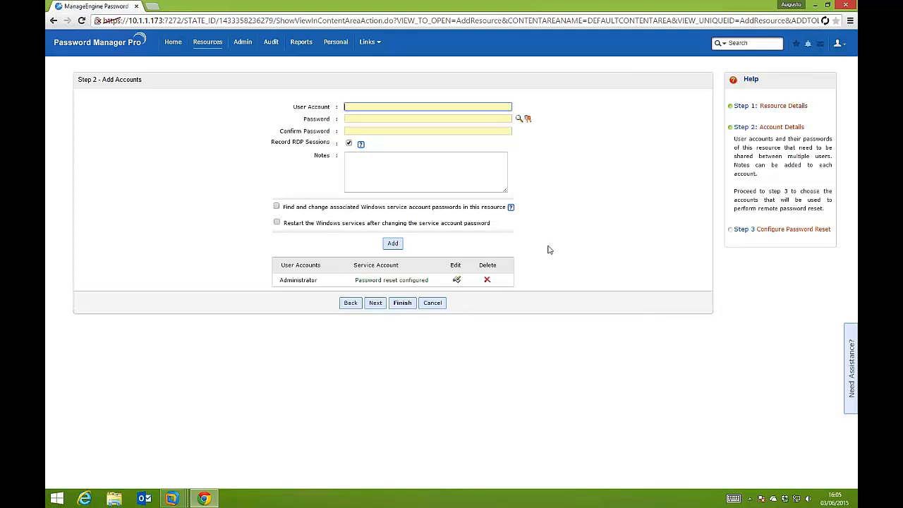
Choose Administrator as the account for Windows password reset and finish creating the resource
left_click(374, 303)
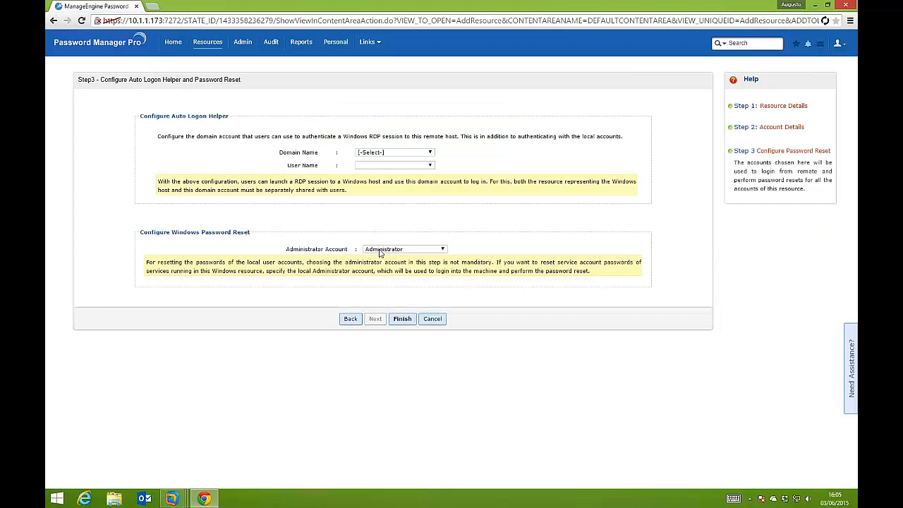
left_click(380, 250)
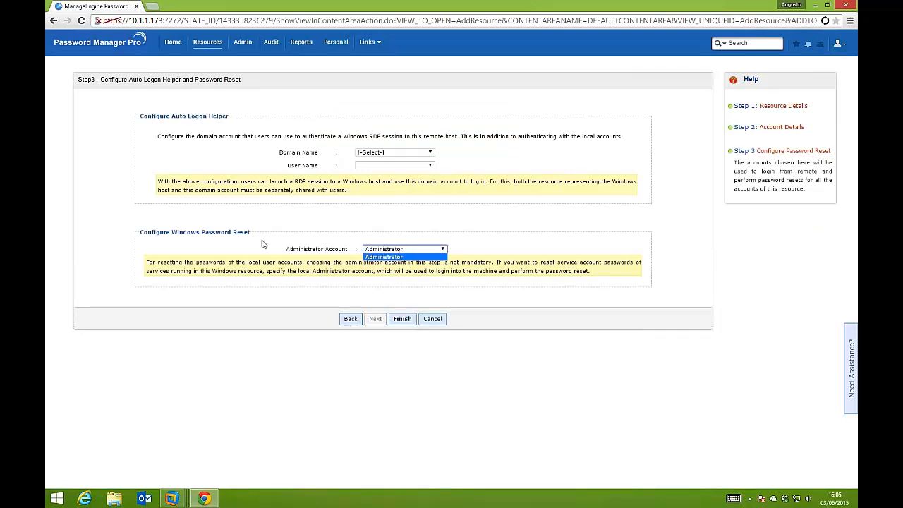
left_click(388, 255)
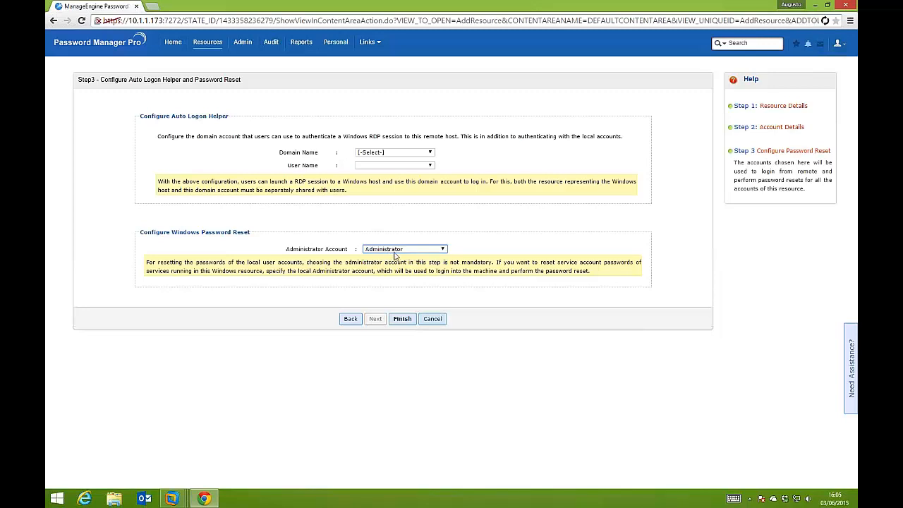
left_click(395, 319)
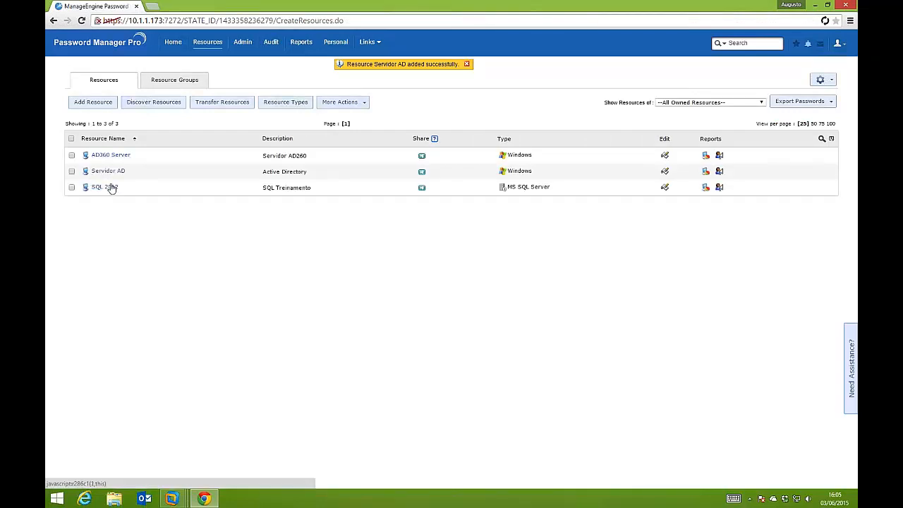
Show the accounts of the Servidor AD resource and open the form for adding another account
left_click(118, 175)
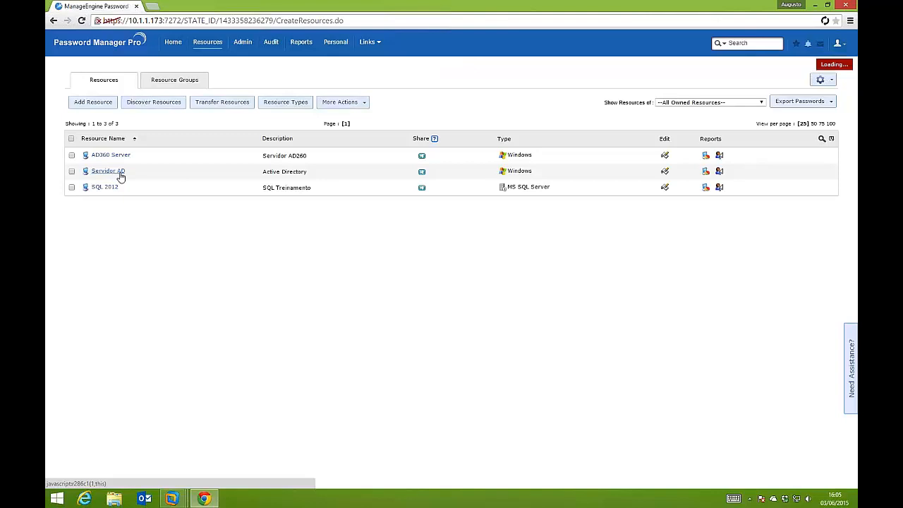
left_click(85, 194)
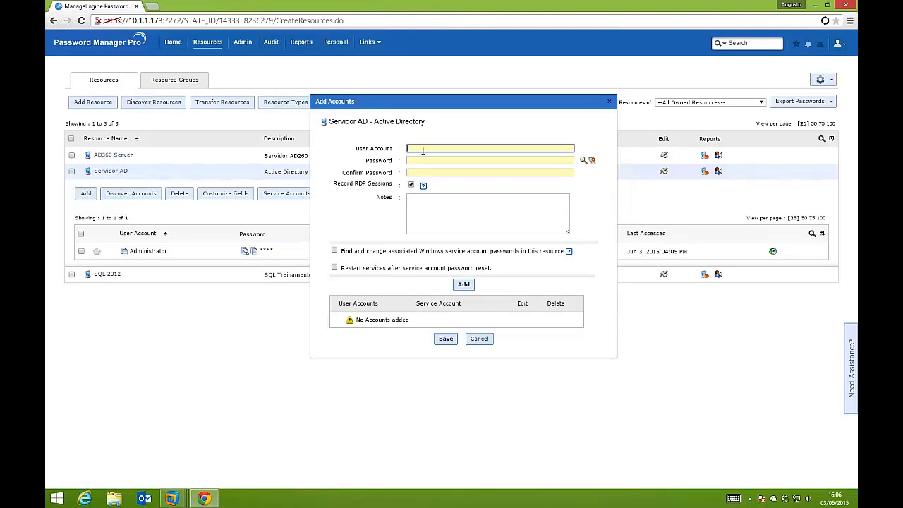
Try adding a user account with its user name and confirmed password to Servidor AD, and remove the pending entry
type("augusto")
key("Tab")
type("••••••")
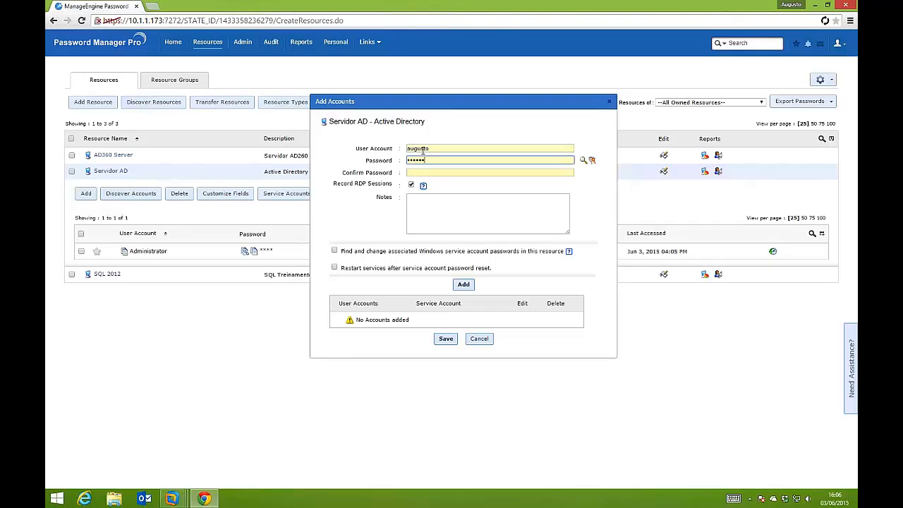
type("••")
key("Tab")
type("••")
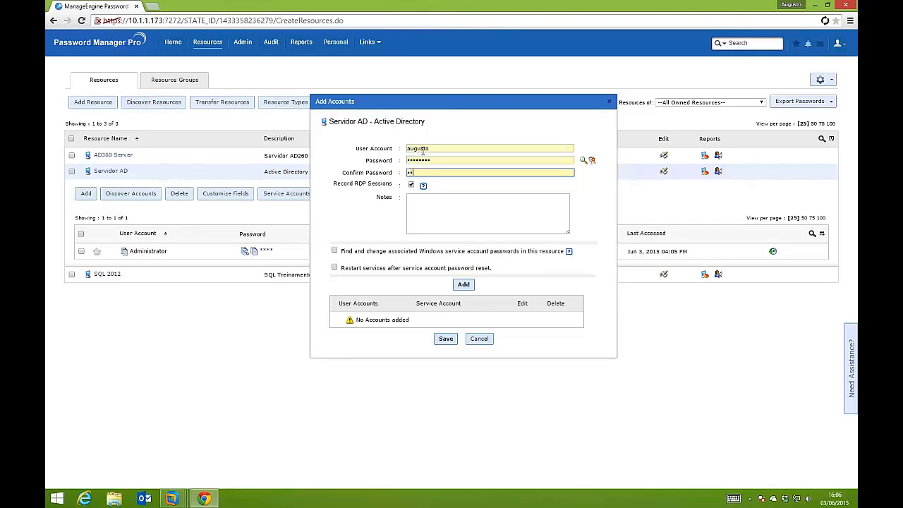
type("••••••")
left_click(453, 285)
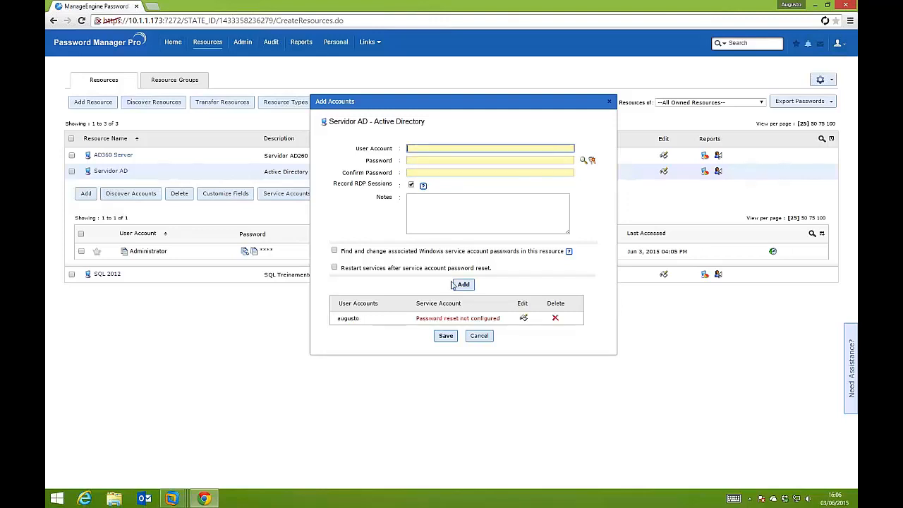
left_click(555, 319)
Add the user's account with its confirmed password to Servidor AD, enabling finding and changing of associated Windows service account passwords, and save
left_click(433, 148)
type("augusto")
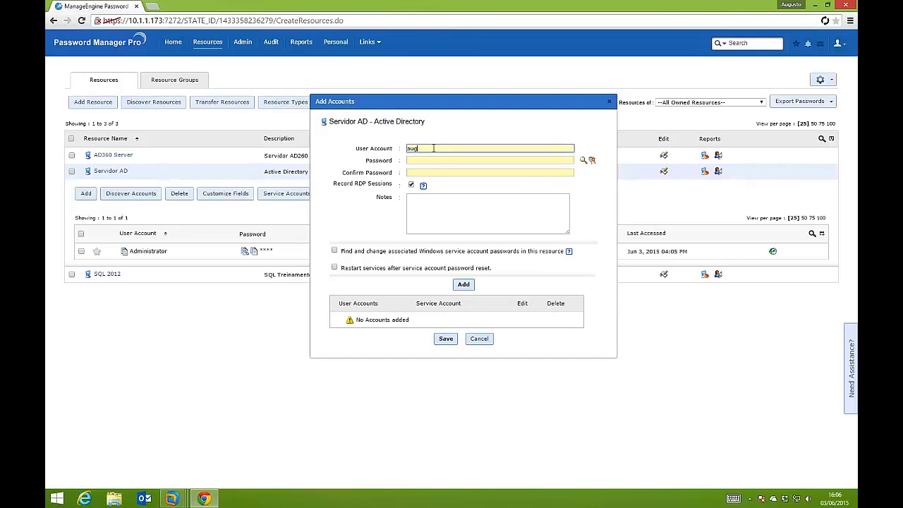
key("Tab")
type("********")
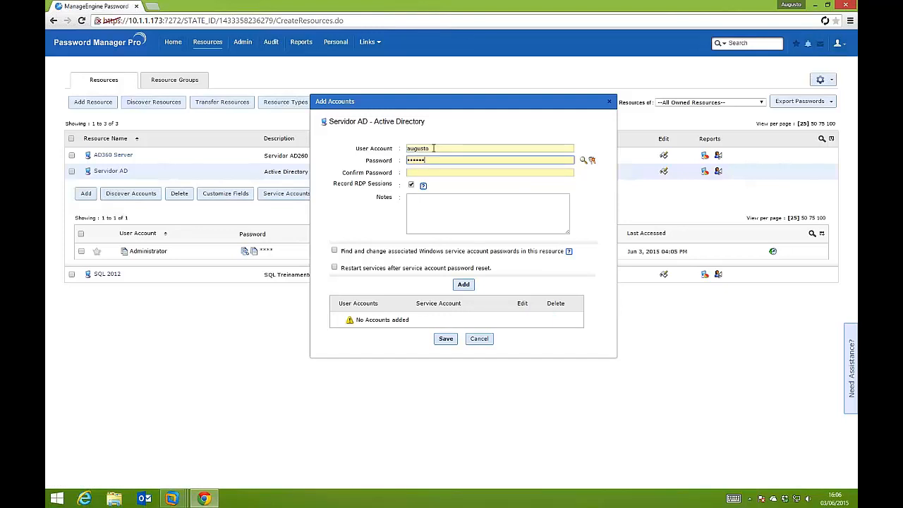
key("Tab")
type("***")
type("****")
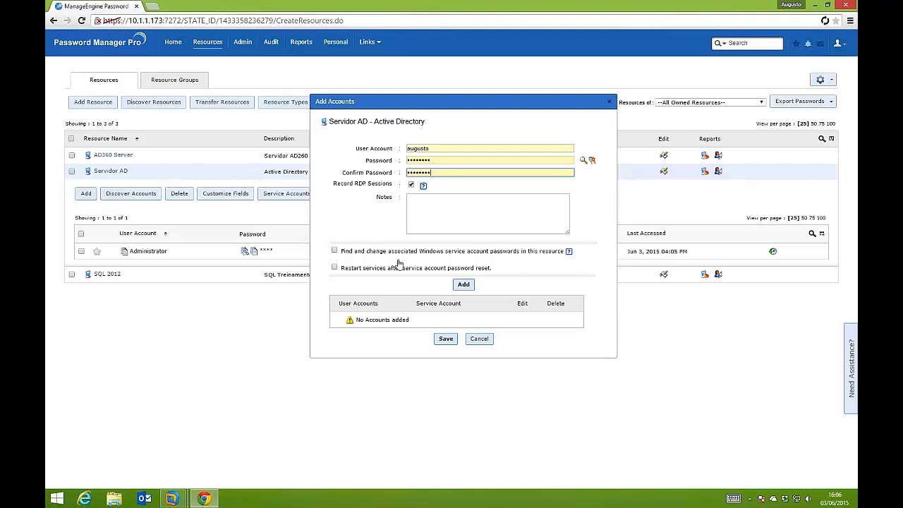
left_click(337, 252)
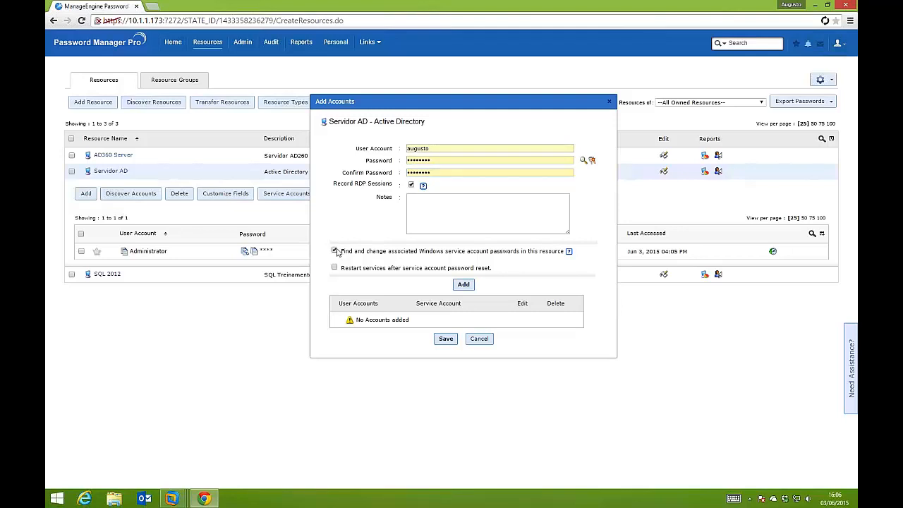
left_click(463, 284)
left_click(445, 339)
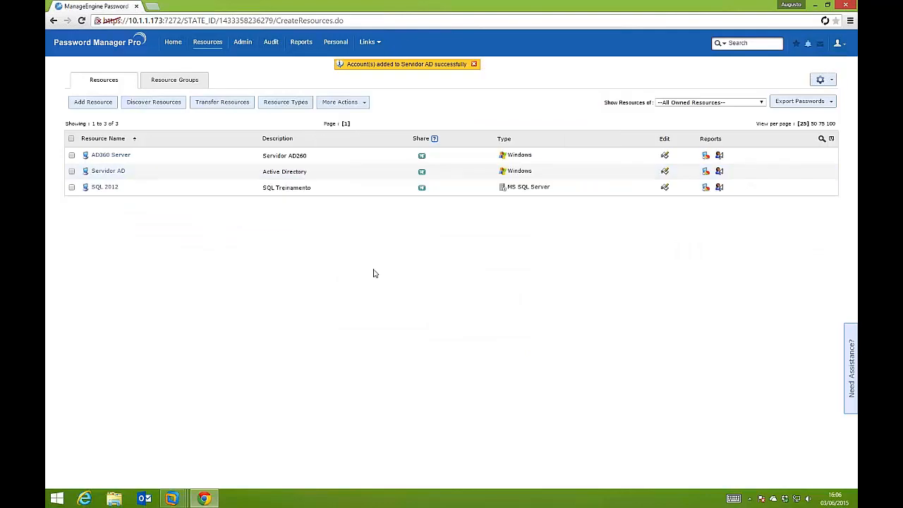
Review the registered accounts of the Servidor AD, SQL 2012 and AD360 Server resources
left_click(119, 177)
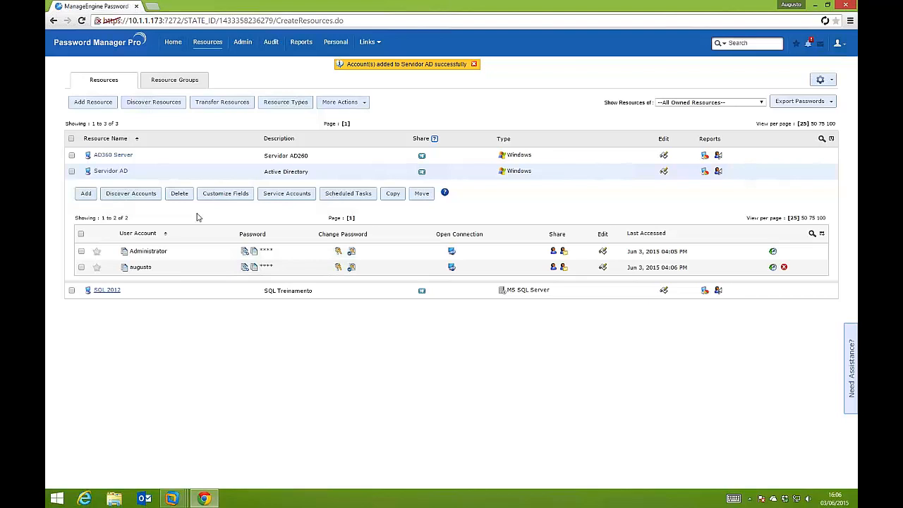
left_click(134, 288)
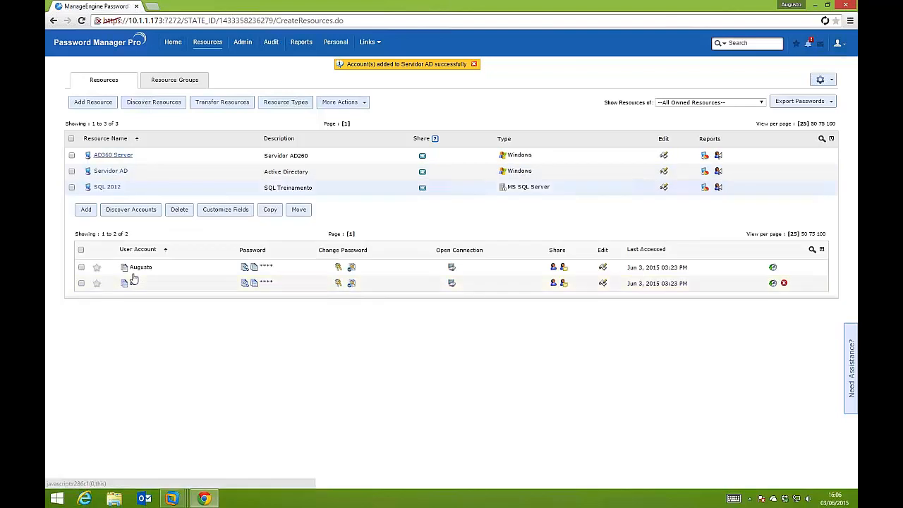
left_click(116, 156)
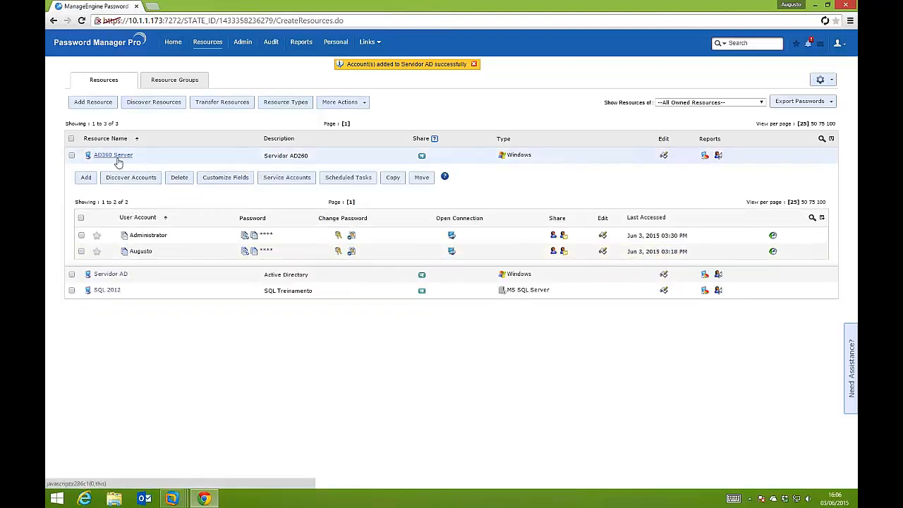
left_click(102, 290)
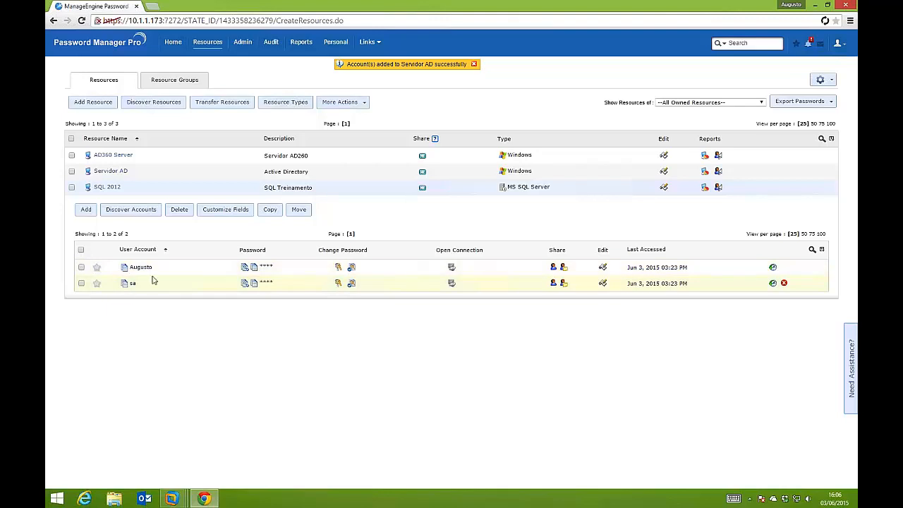
left_click(106, 187)
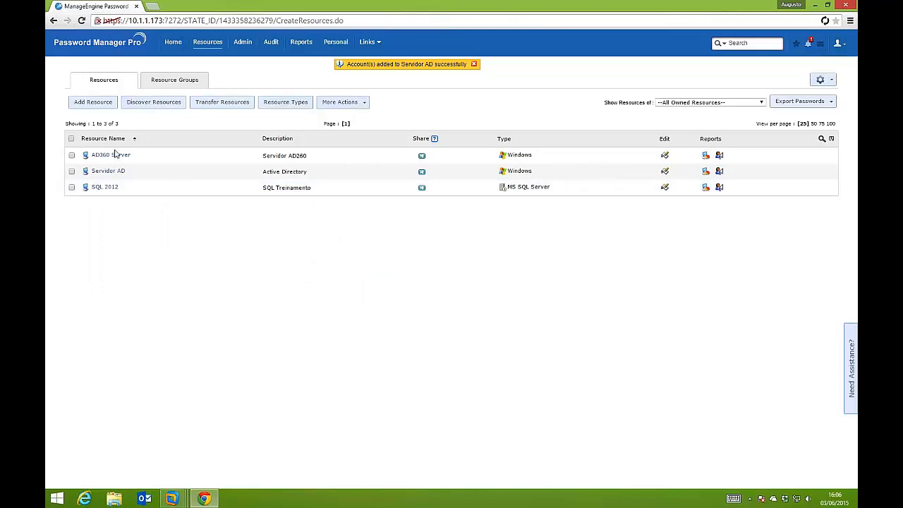
left_click(113, 172)
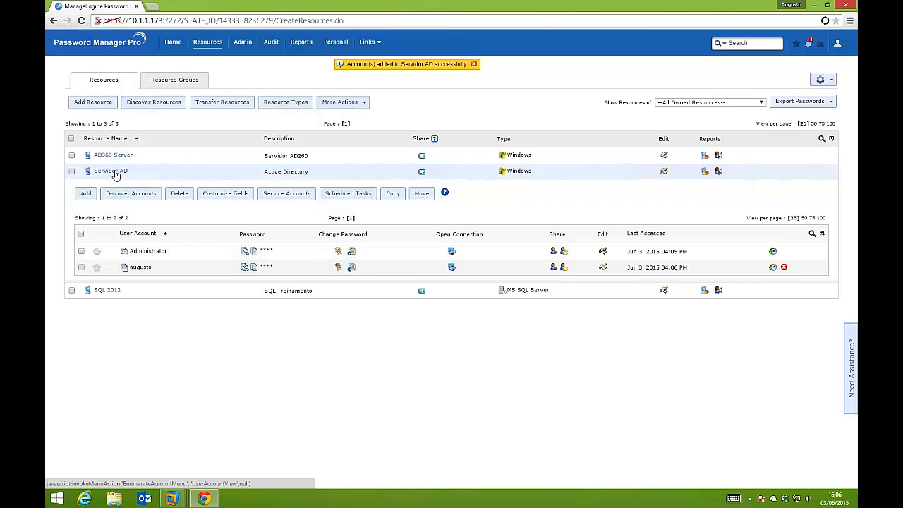
Open the user sharing for the AD360 Server Administrator password and save it with the colleague's view access
left_click(116, 155)
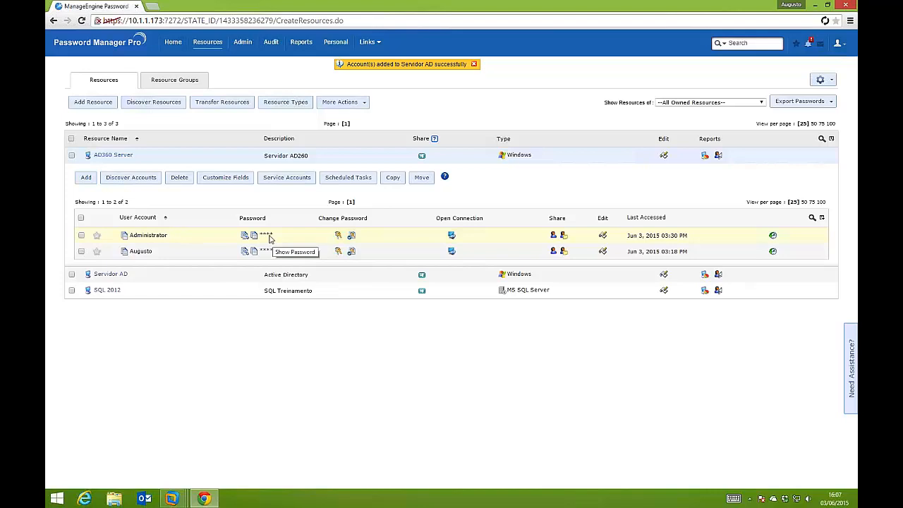
left_click(556, 237)
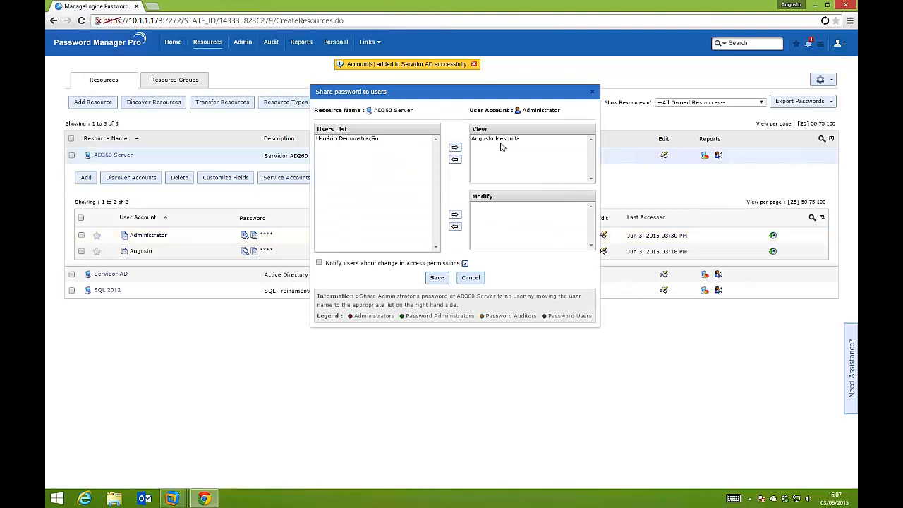
left_click(437, 277)
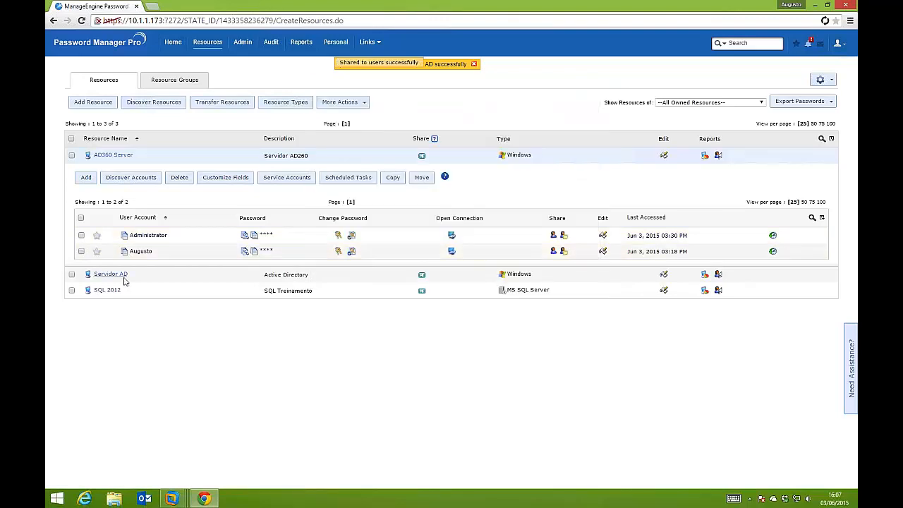
Share the Servidor AD Administrator password with the same user, granting View permission
left_click(113, 274)
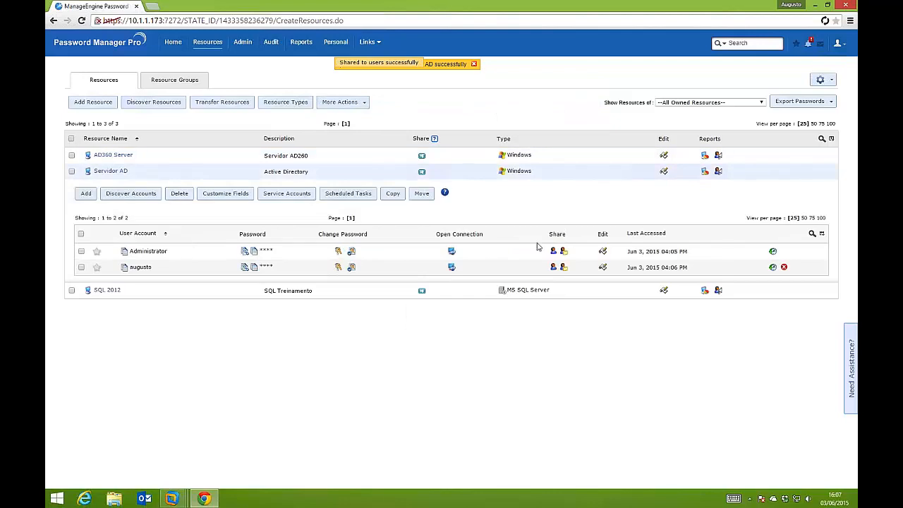
left_click(553, 251)
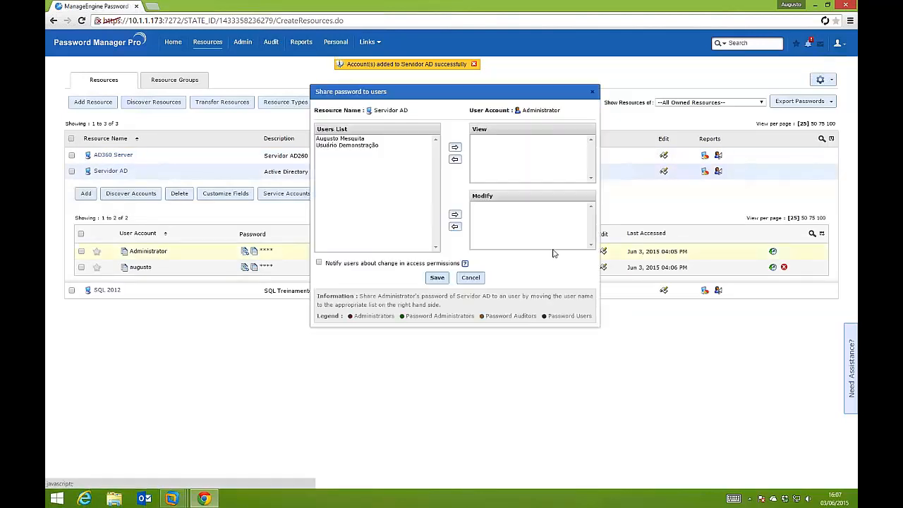
left_click(341, 138)
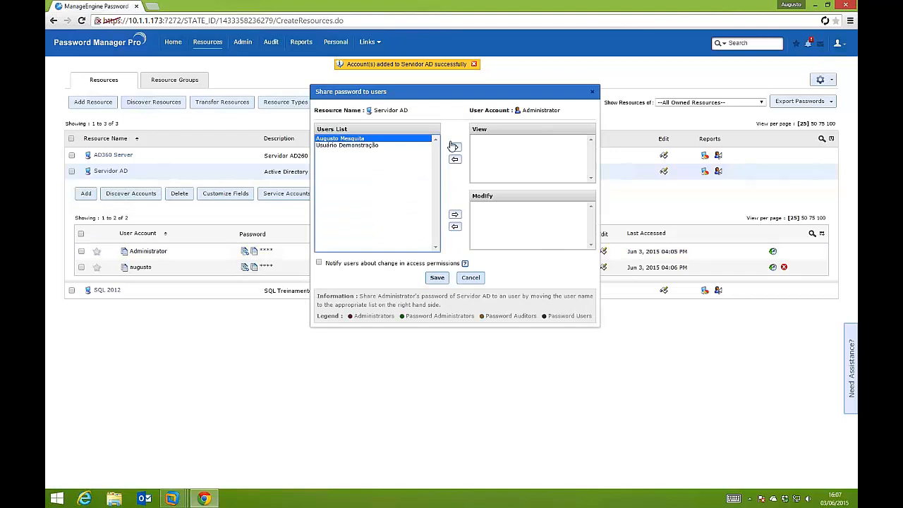
left_click(454, 146)
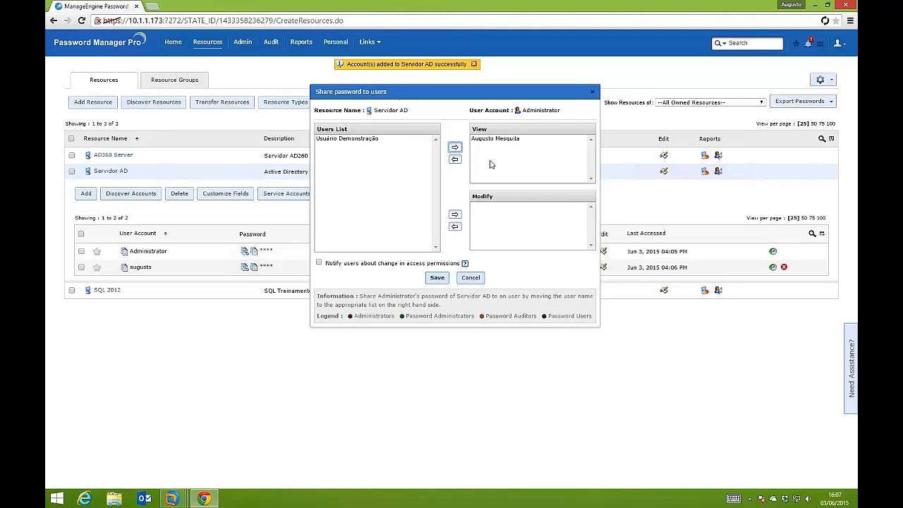
left_click(436, 278)
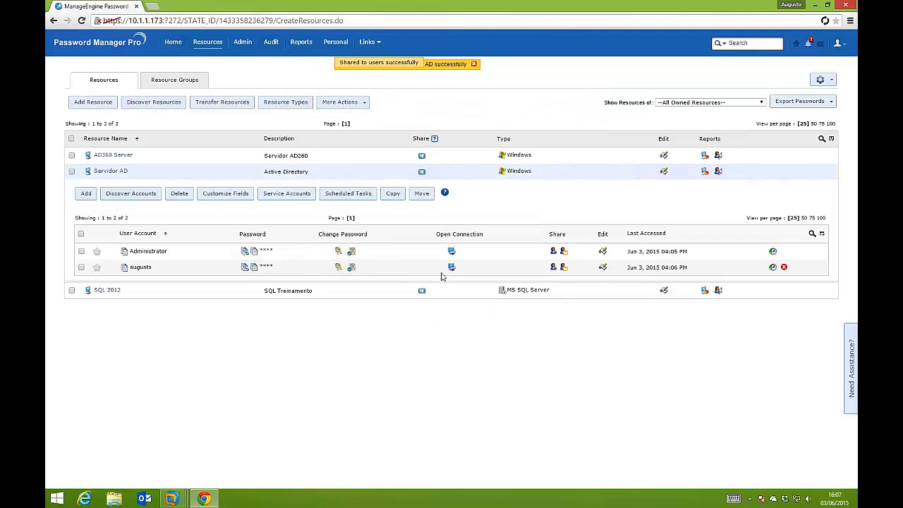
Log out of the admin account and sign in with the password user's user name and password under local authentication
left_click(832, 50)
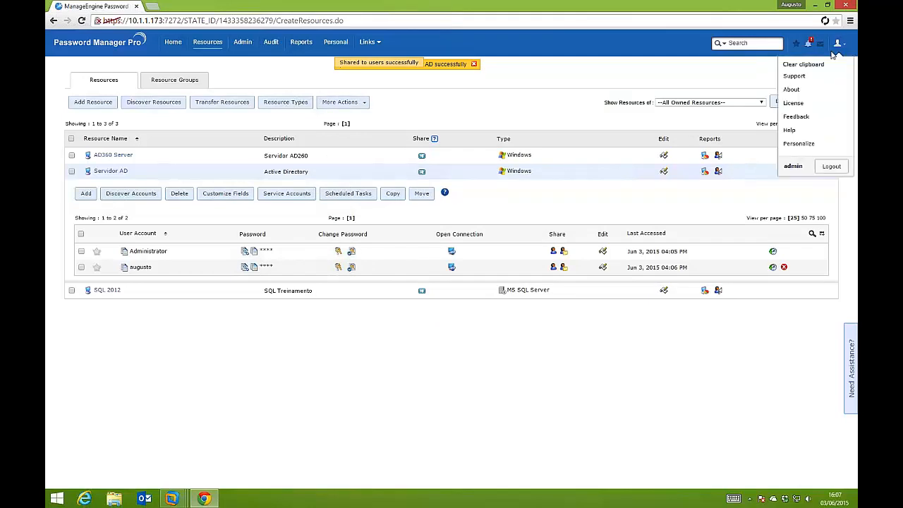
left_click(830, 167)
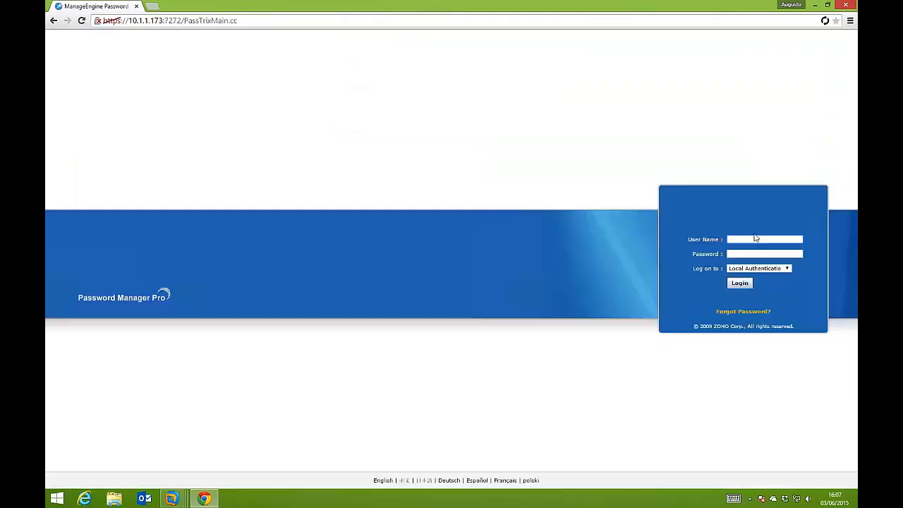
type("augusto")
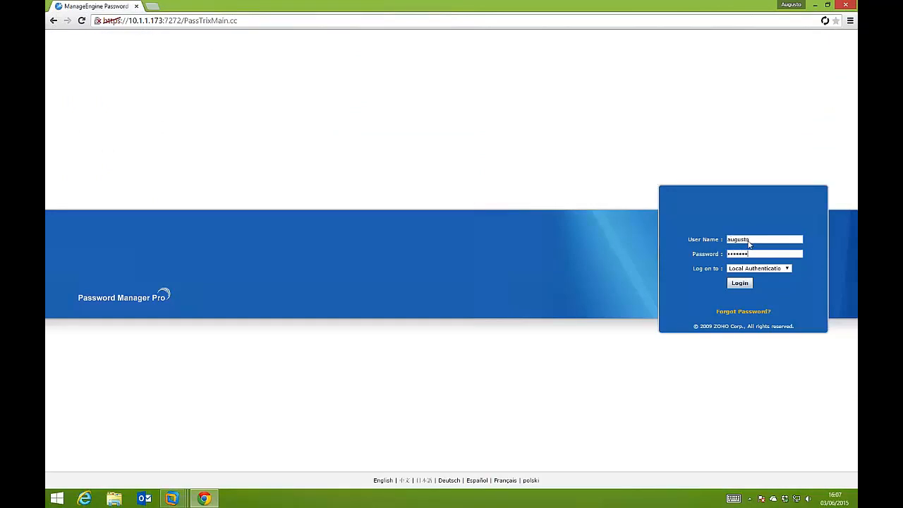
key("Return")
type("aug")
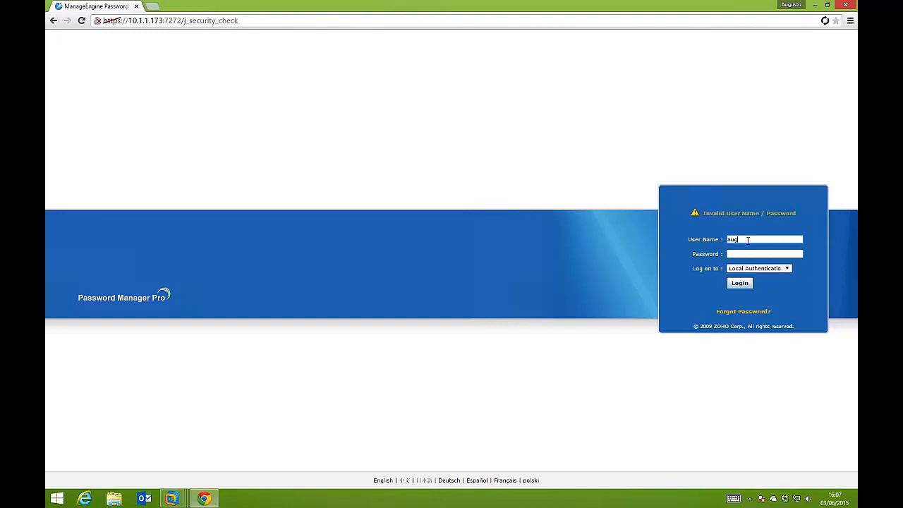
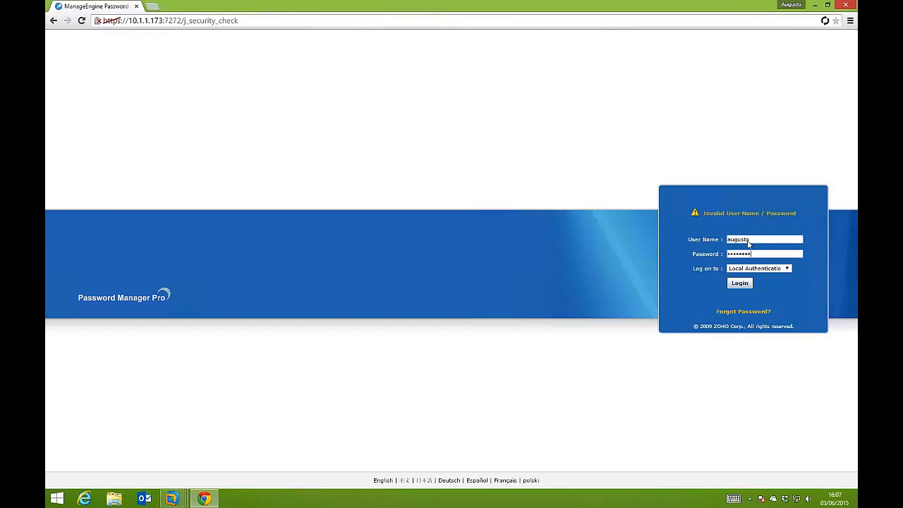
Submit the password user's login and view the available Windows RDP passwords and the list of all own passwords
key("Return")
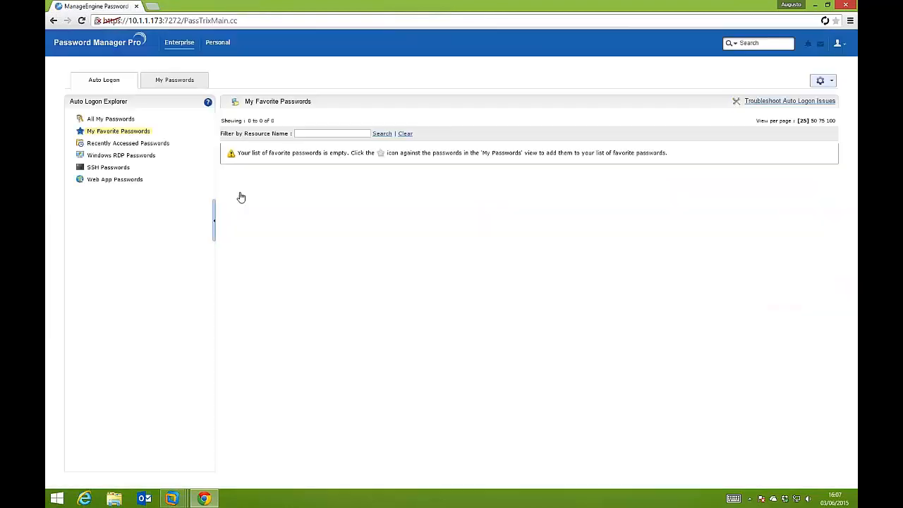
left_click(125, 155)
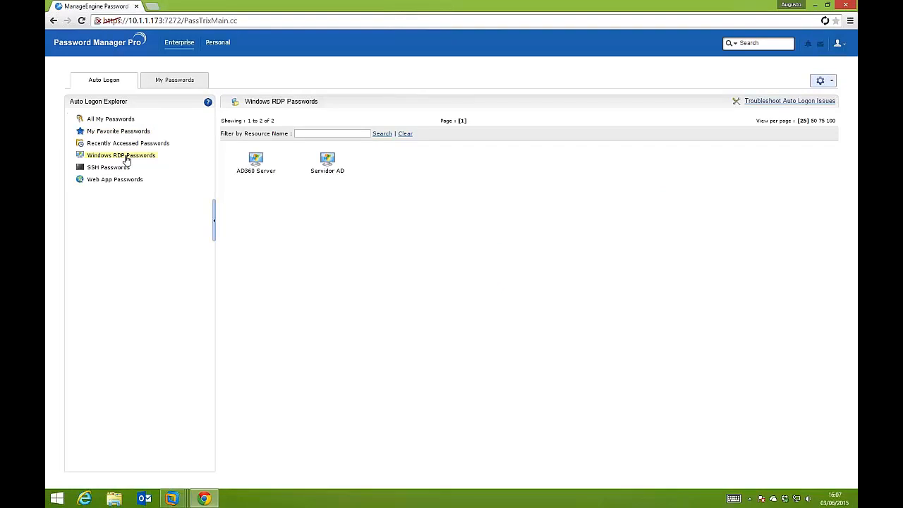
left_click(173, 81)
left_click(132, 120)
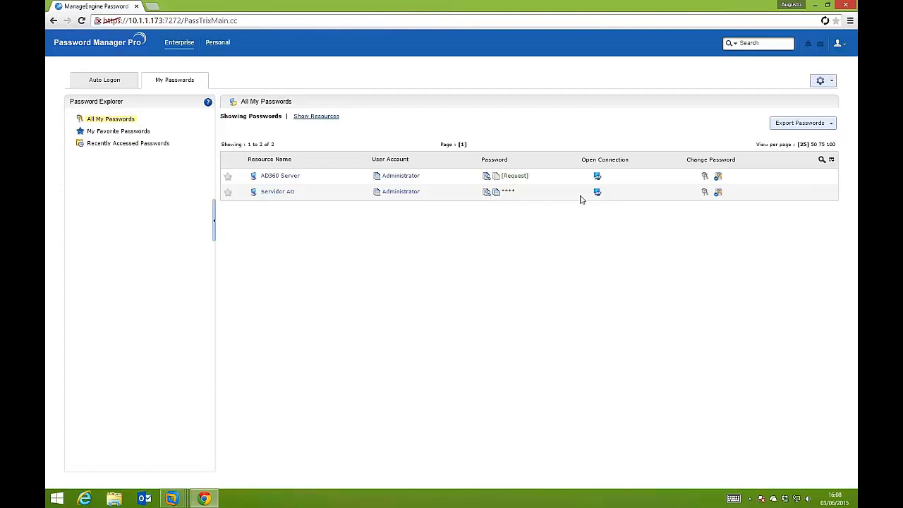
Start verifying the Servidor AD Administrator password, dismiss the check, and open a Windows Remote Desktop connection to that server
left_click(718, 194)
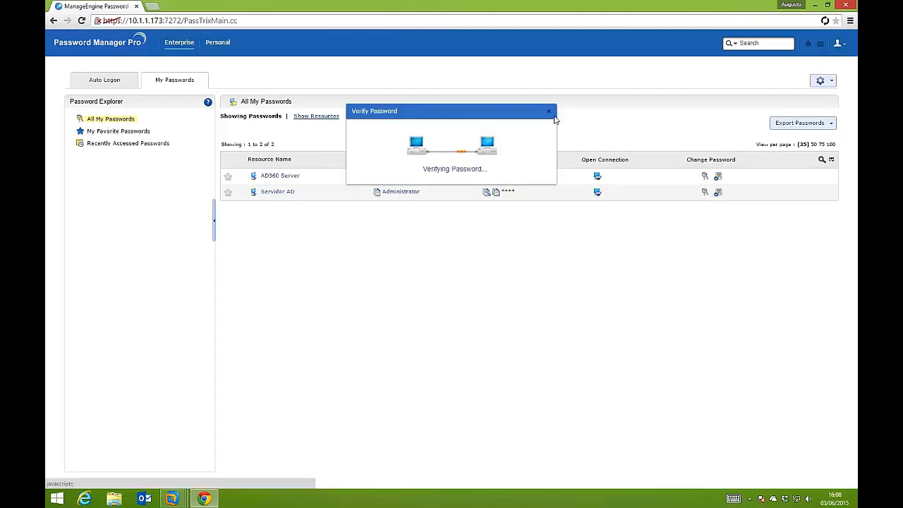
left_click(550, 113)
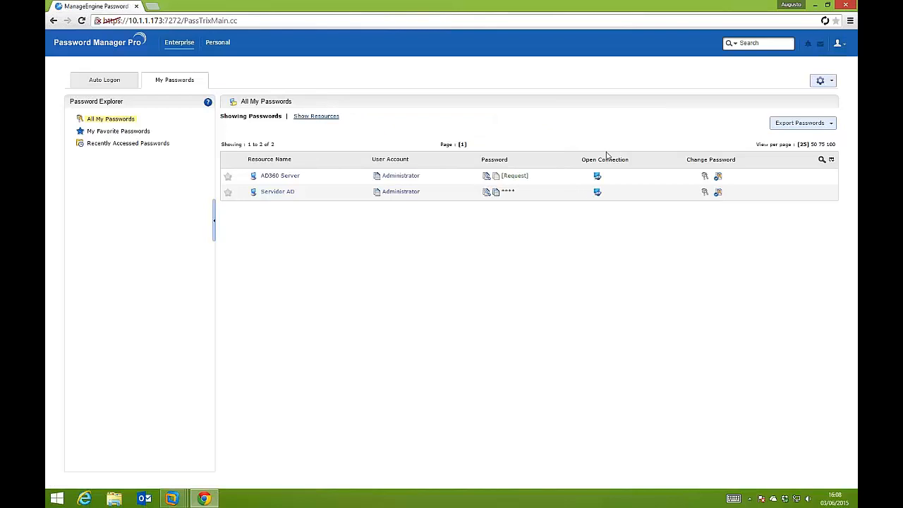
left_click(597, 194)
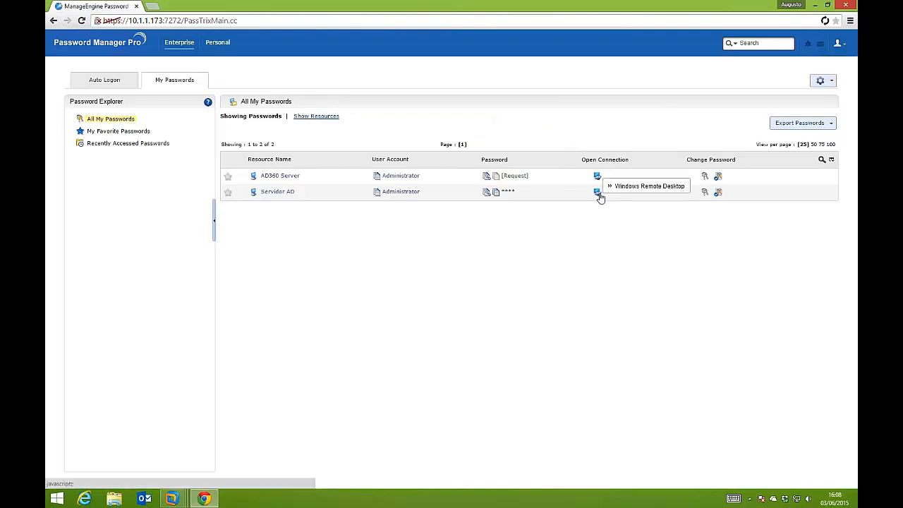
left_click(646, 186)
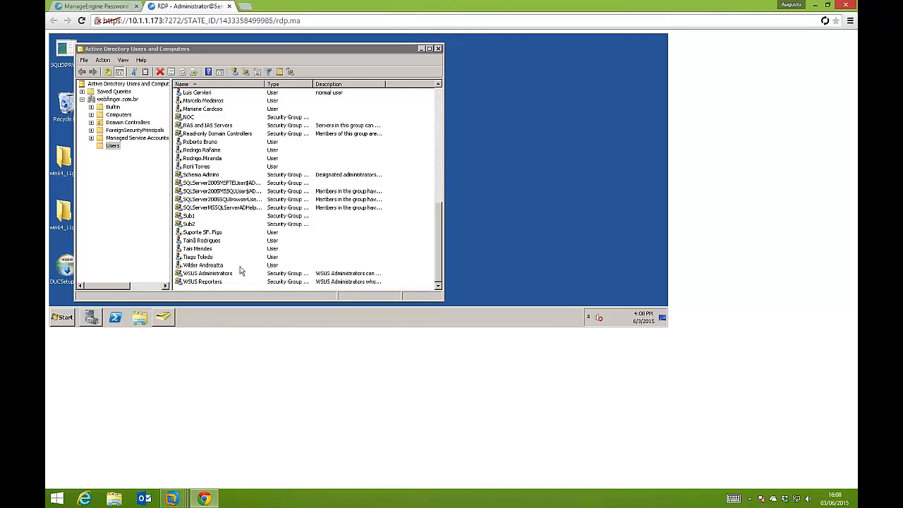
Maximize Active Directory Users and Computers in the remote session, open a domain user's password reset, cancel it and close the session
left_click(430, 48)
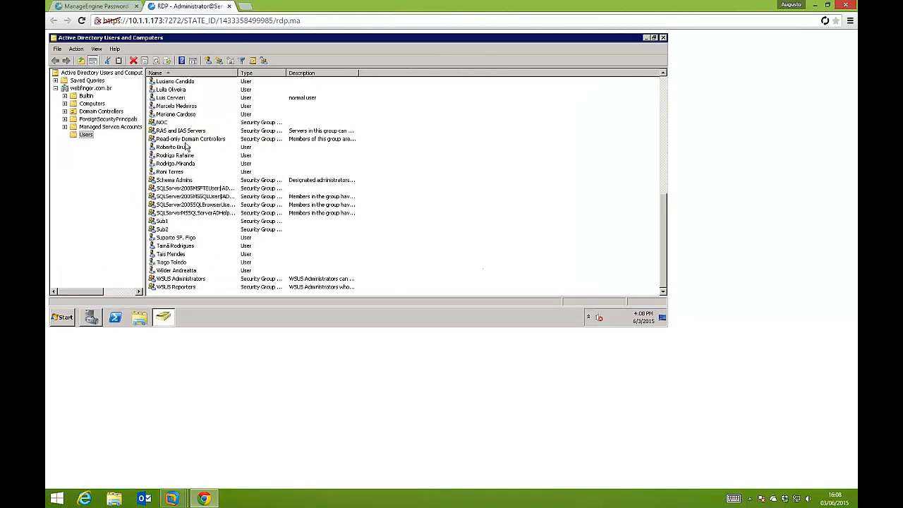
left_click(180, 155)
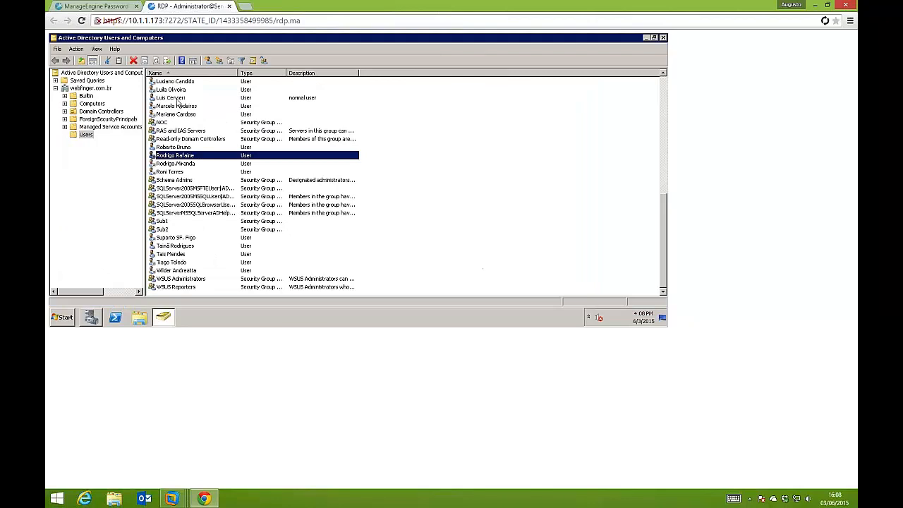
scroll(179, 103, "up", 15)
left_click(177, 98)
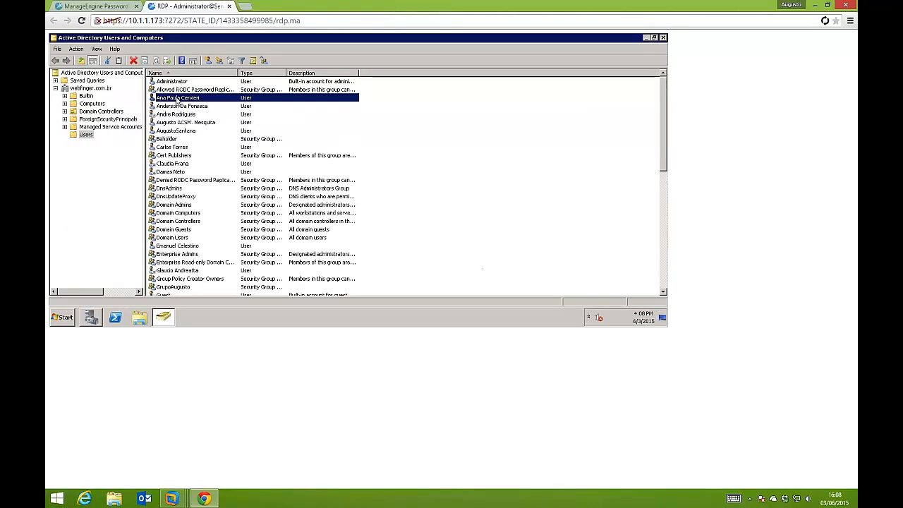
right_click(177, 99)
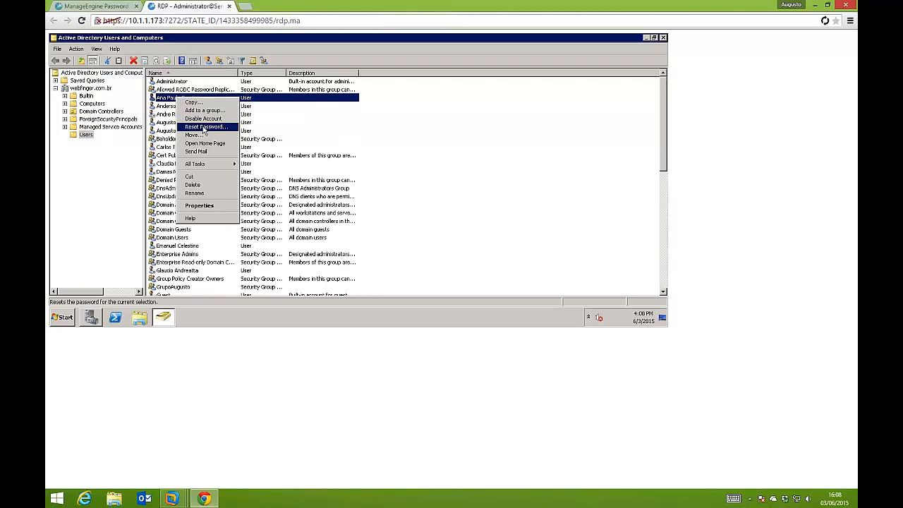
left_click(224, 128)
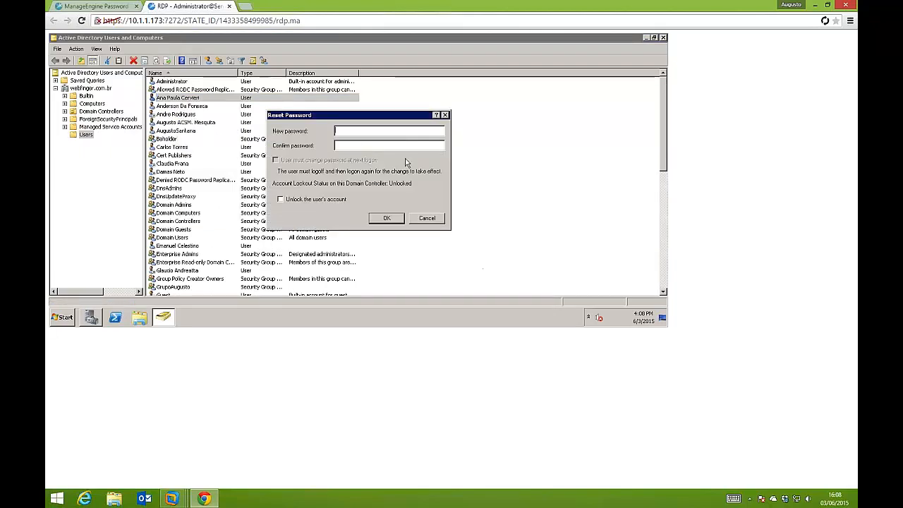
left_click(426, 218)
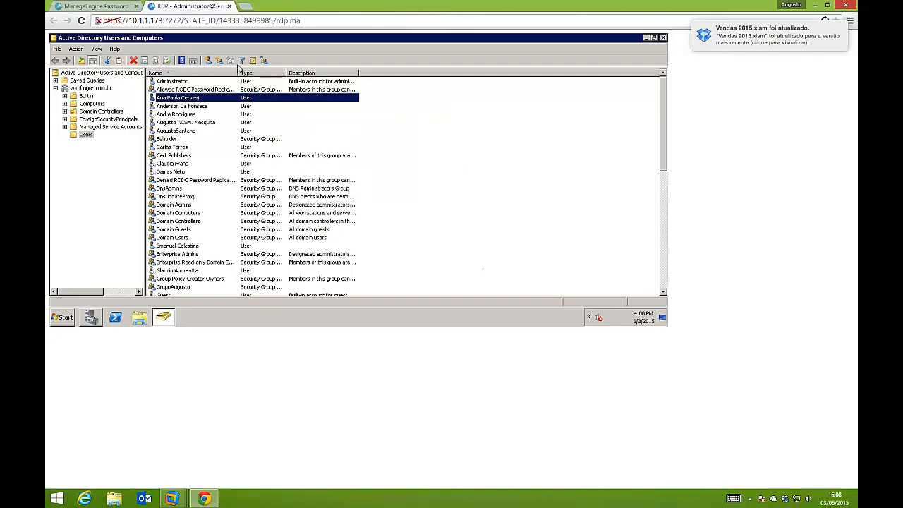
left_click(229, 6)
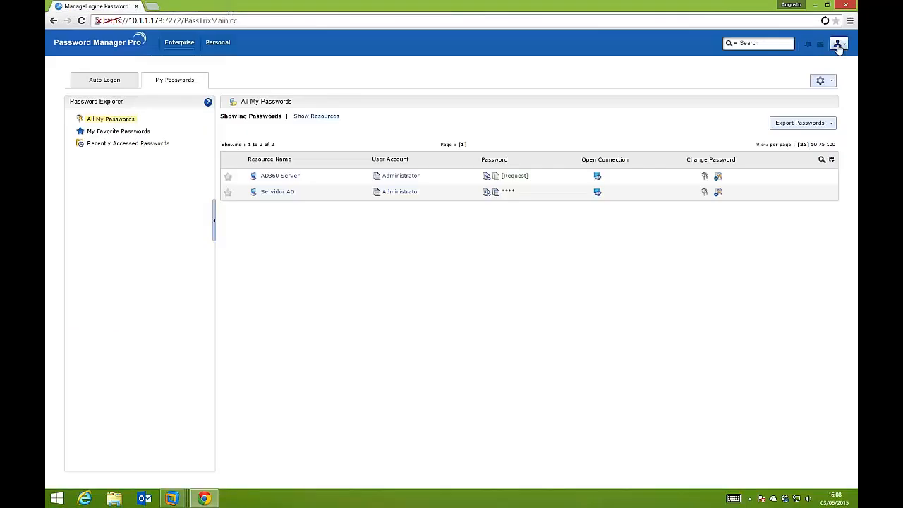
Log out the password user and sign in as admin with the account password under local authentication
left_click(837, 45)
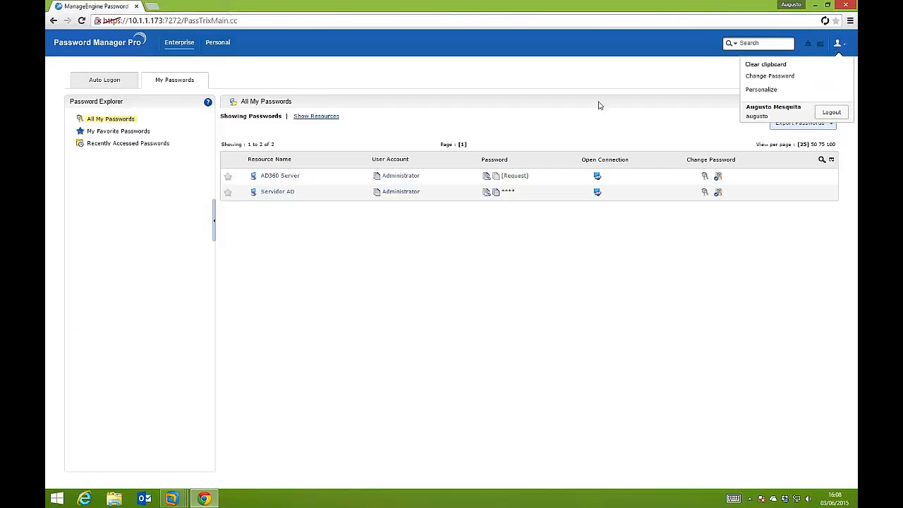
left_click(831, 113)
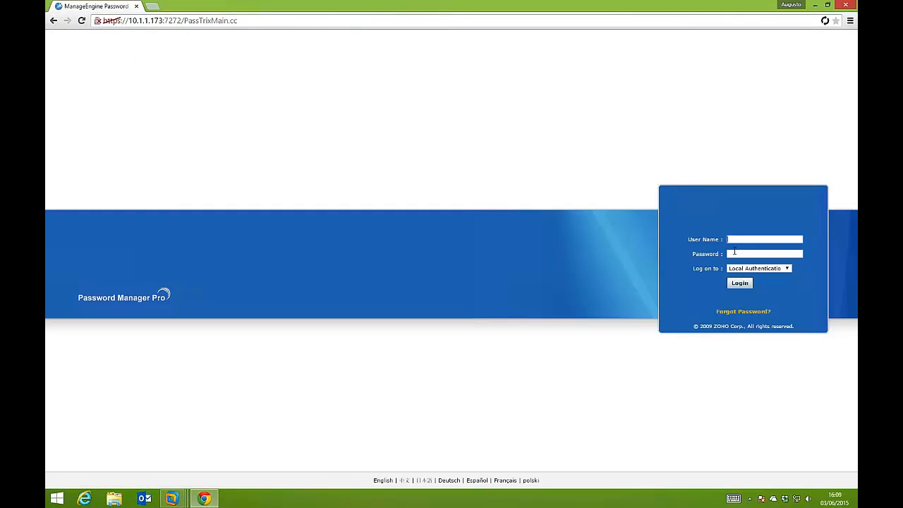
type("admin")
key("Tab")
type("admin")
key("Return")
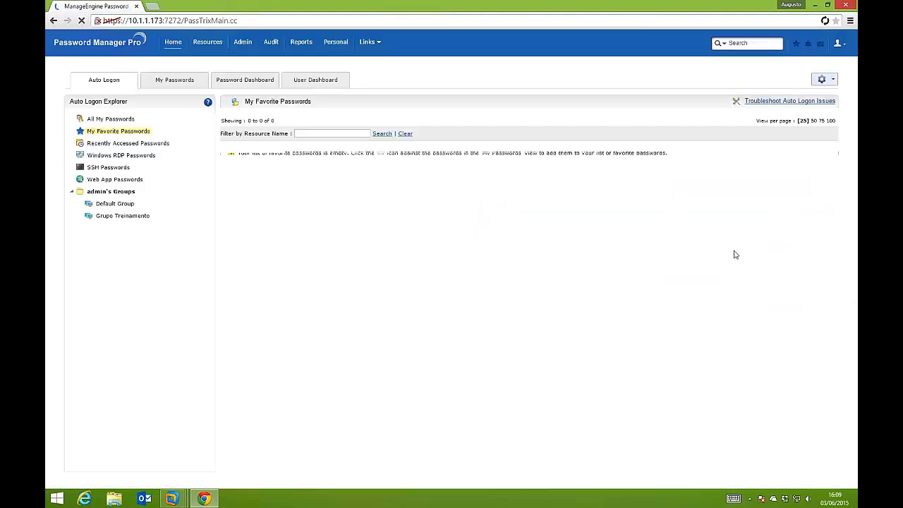
left_click(161, 81)
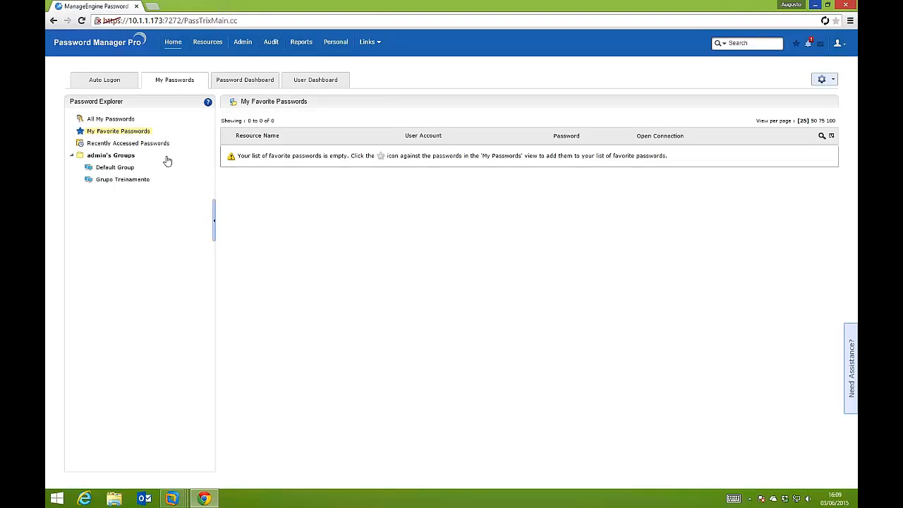
left_click(113, 82)
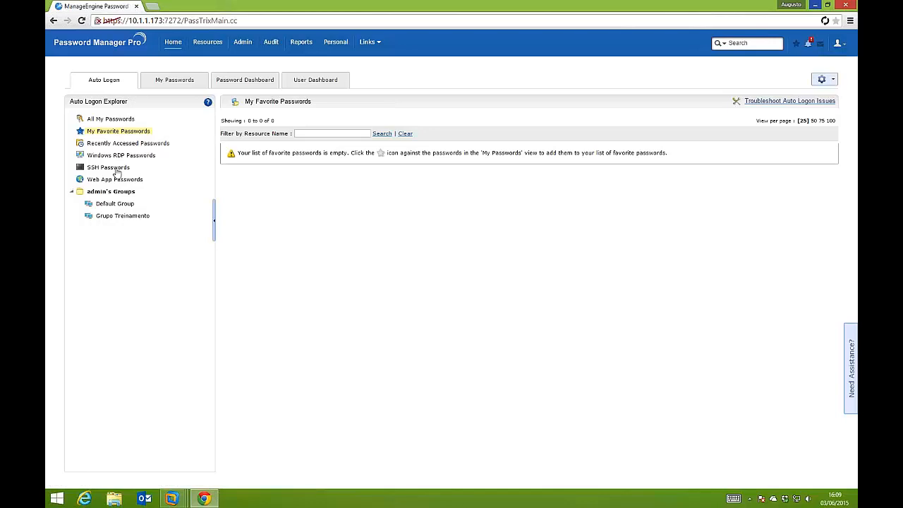
left_click(198, 82)
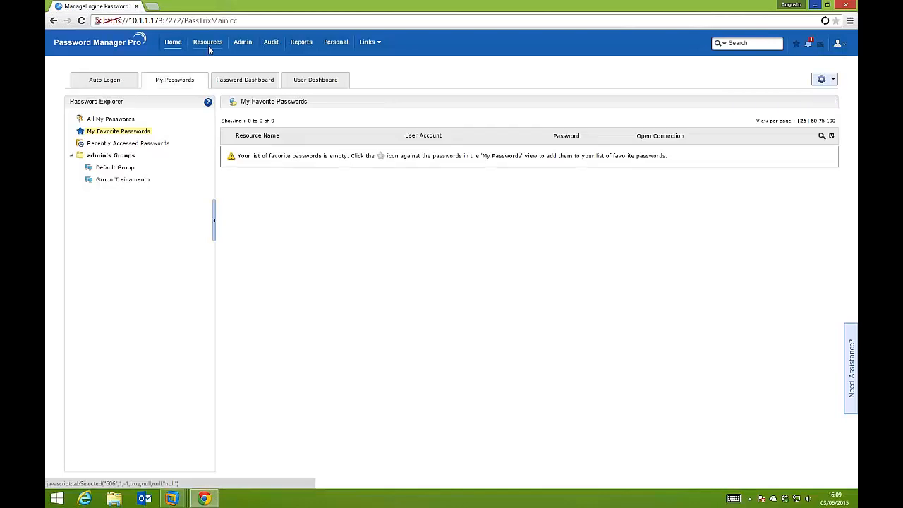
Configure access control for the Servidor AD resource with admin as authorized administrator, and save and activate it
left_click(207, 43)
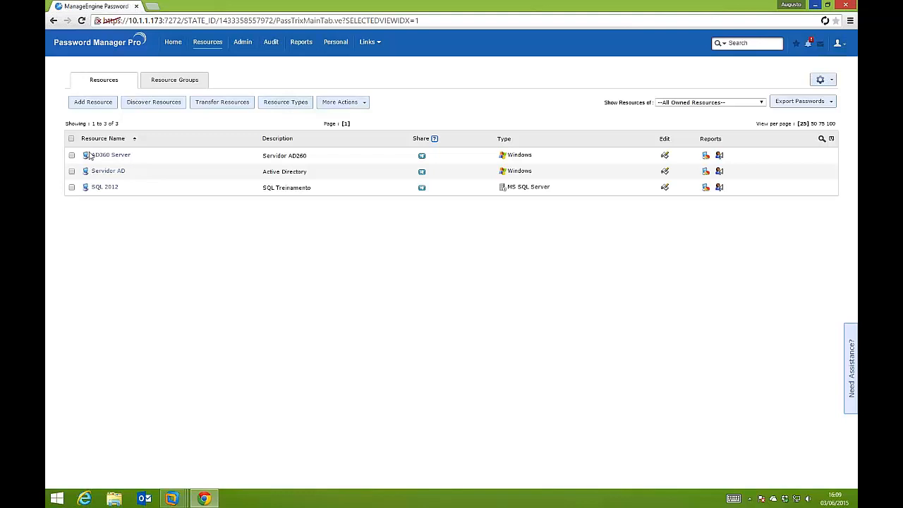
left_click(71, 171)
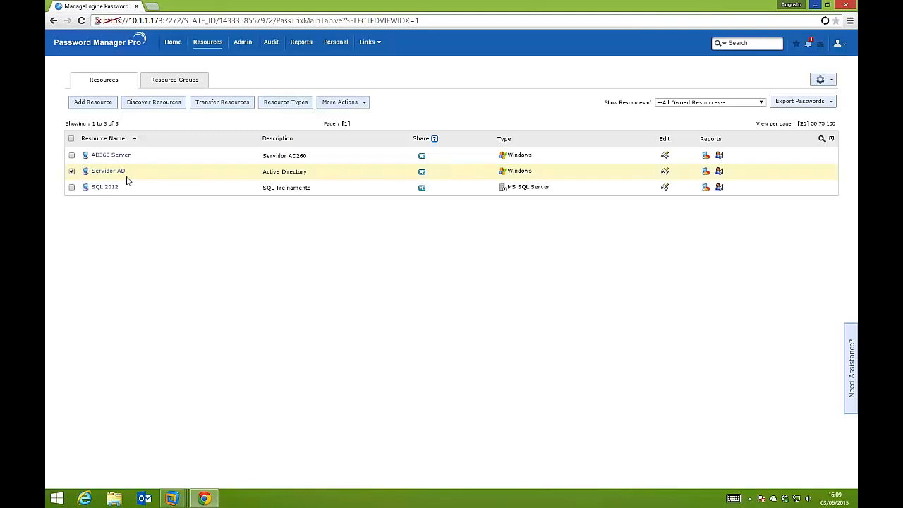
left_click(340, 103)
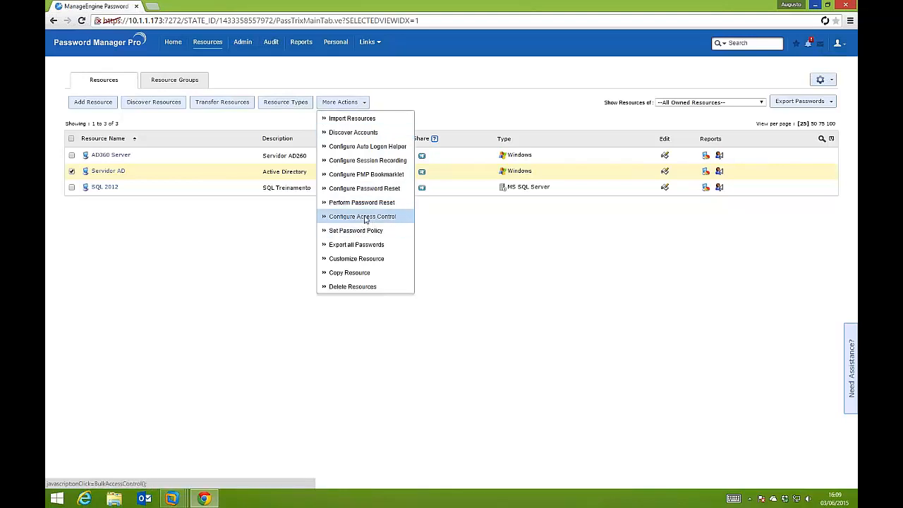
left_click(363, 217)
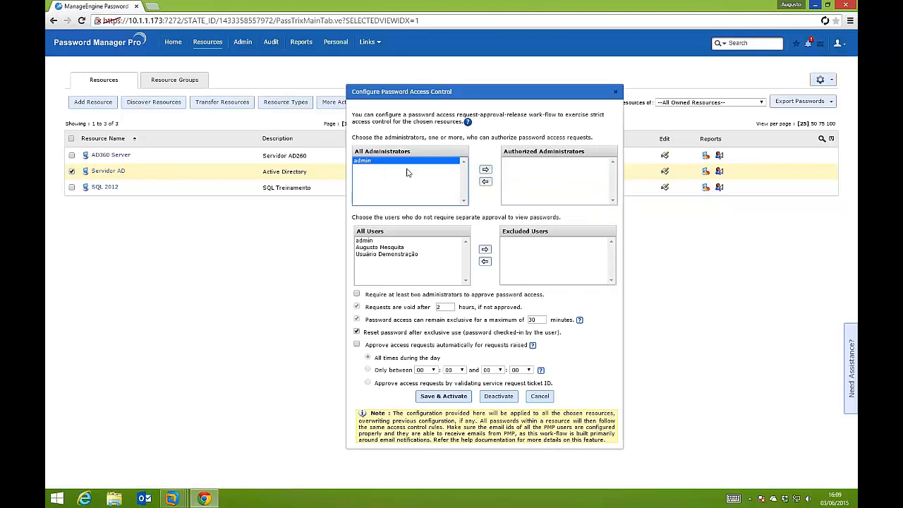
left_click(486, 170)
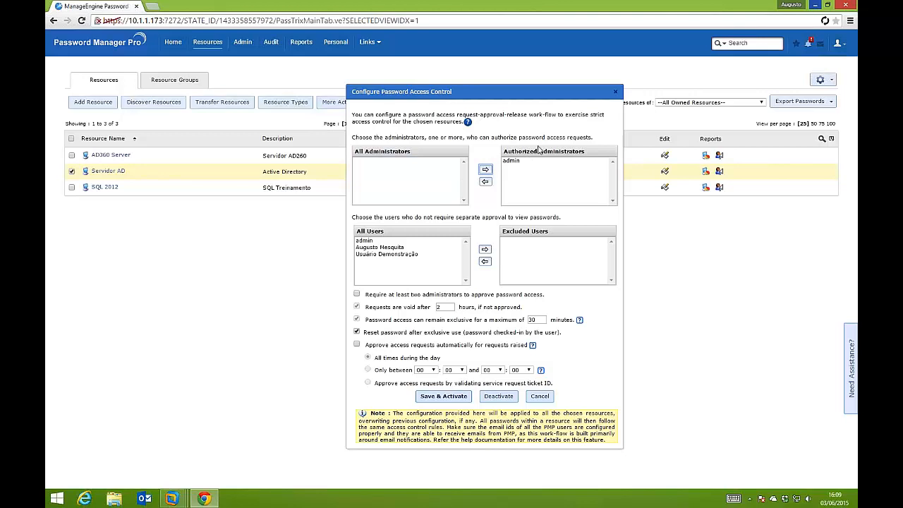
left_click(402, 247)
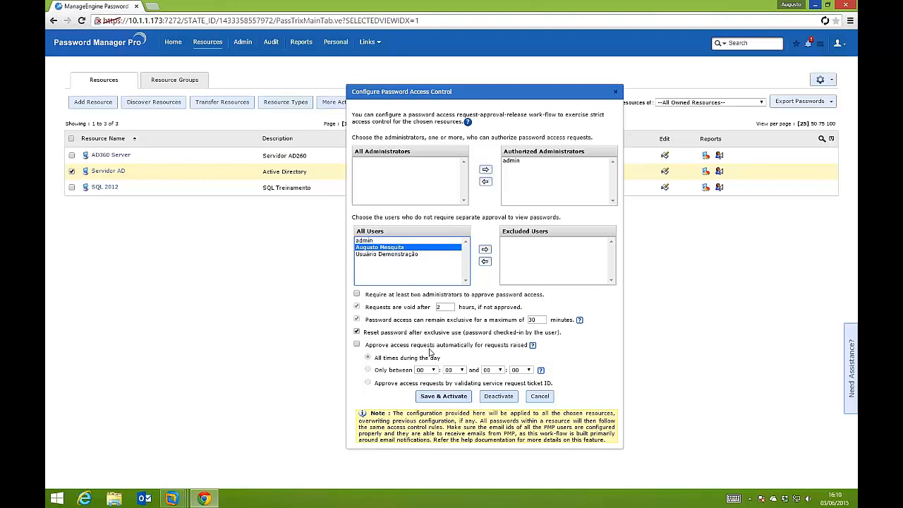
left_click(444, 397)
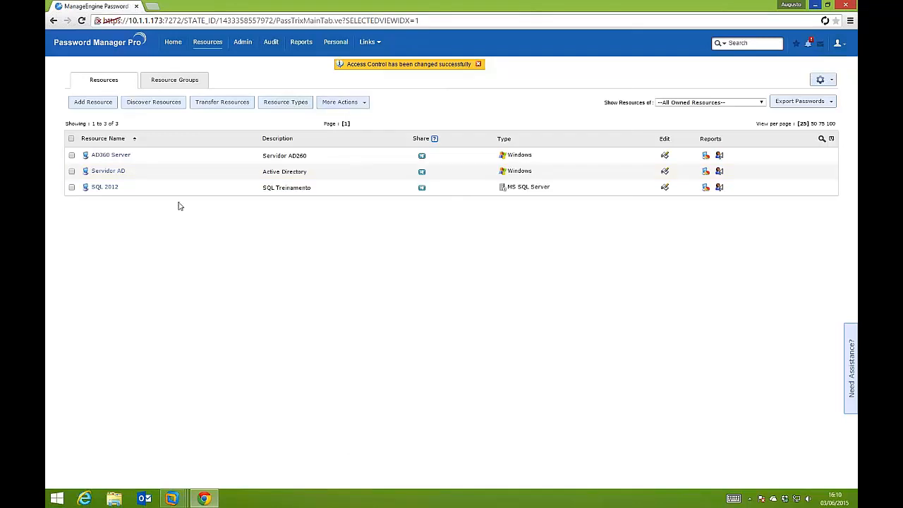
Log out of the admin account and sign back in with the password user's user name and password
left_click(838, 43)
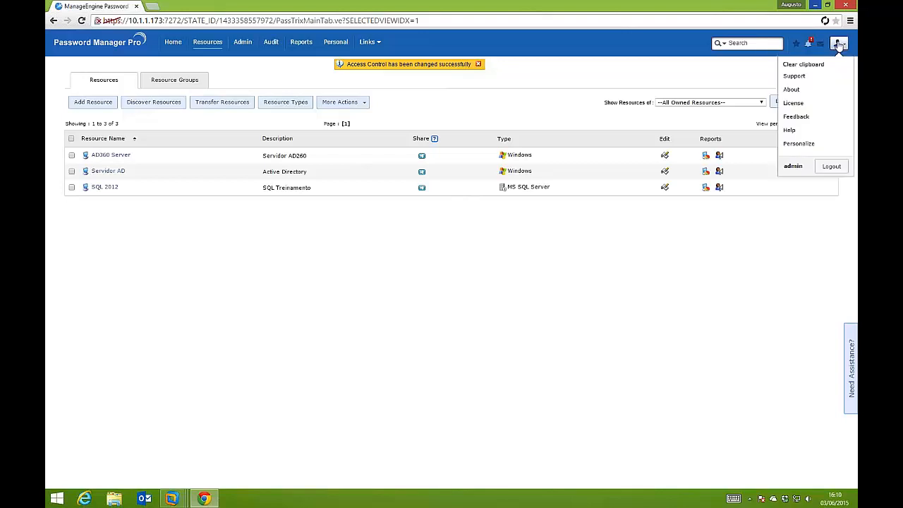
left_click(831, 166)
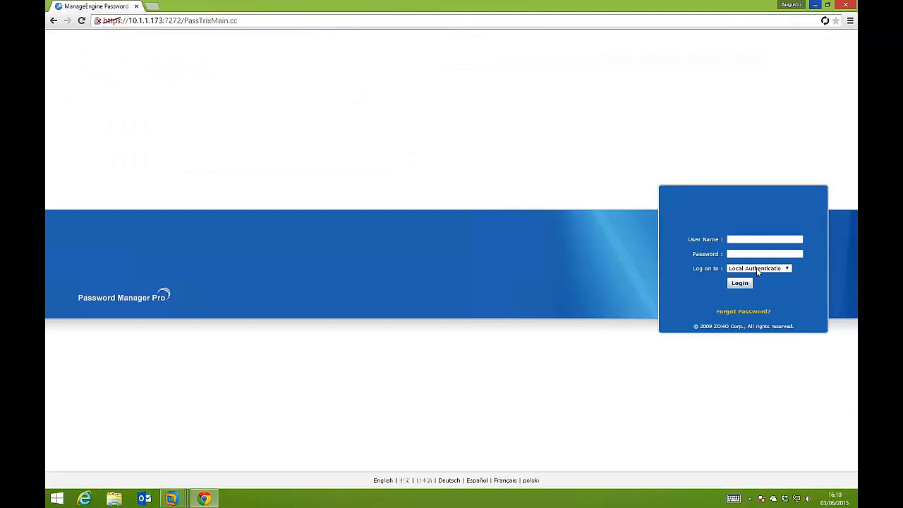
type("augusto")
key("Tab")
type("*********")
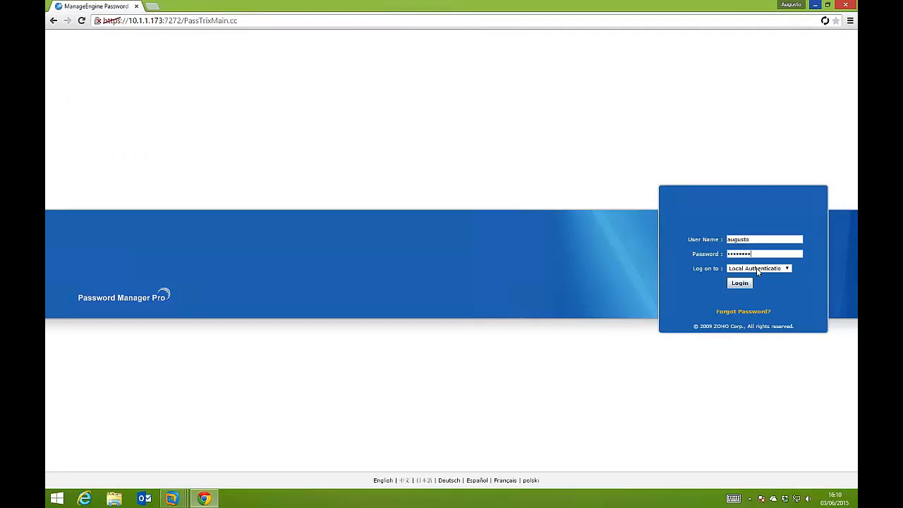
key("Return")
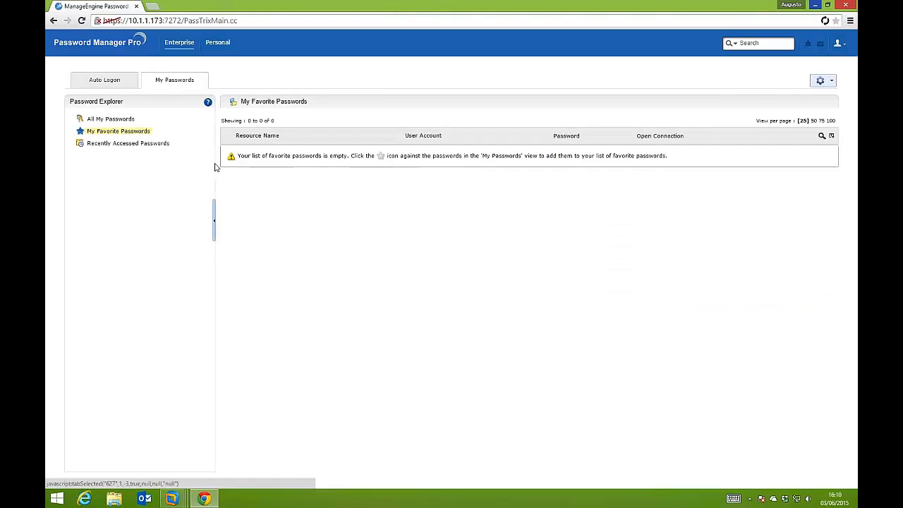
List all of the user's passwords, try to open a remote connection to Servidor AD, and dismiss the dialog
left_click(119, 121)
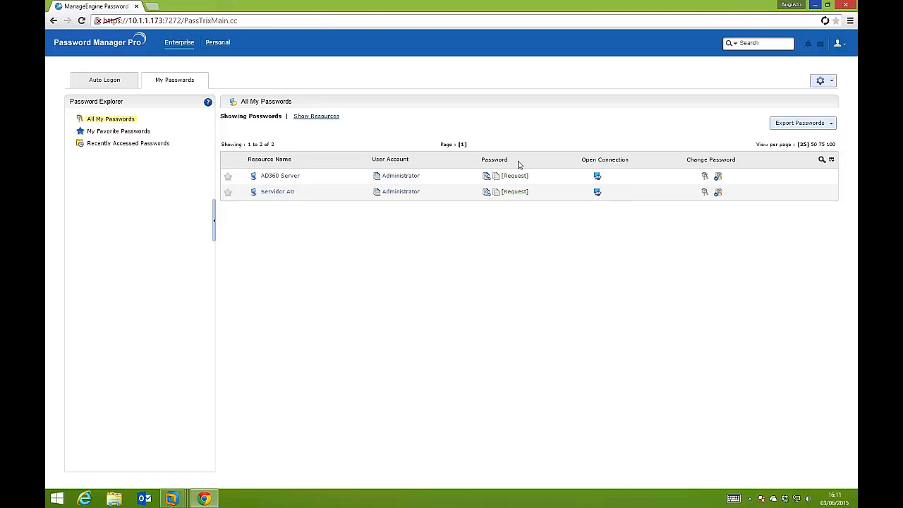
left_click(597, 194)
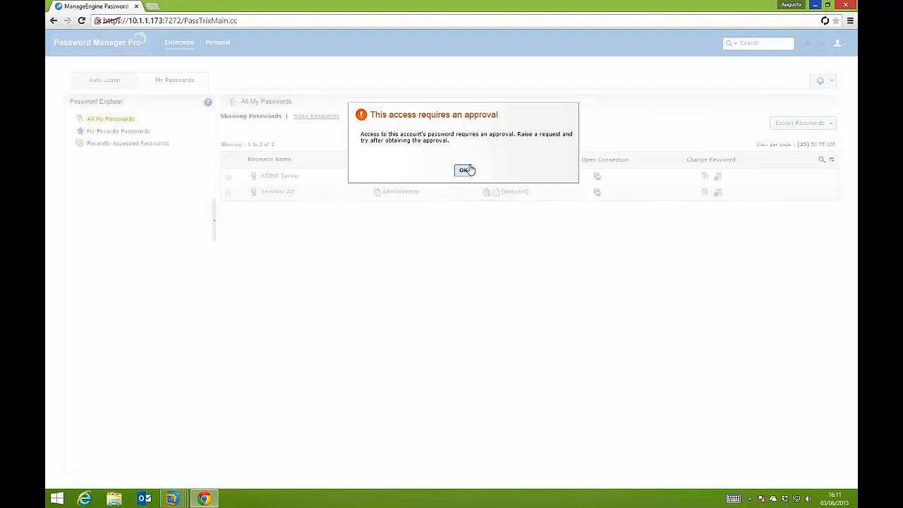
left_click(468, 170)
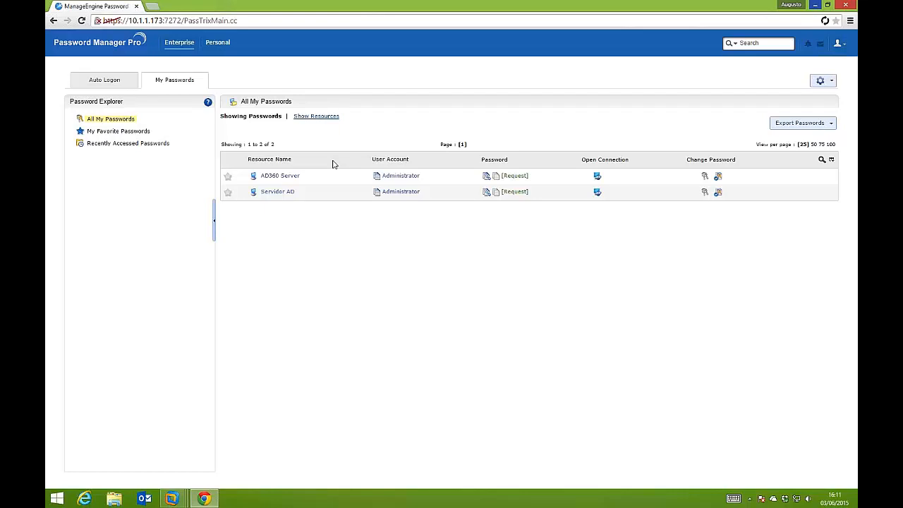
Request access to the Administrator password of Servidor AD with the comment "Solicito aprovacão para manutencao programadada #@$@" and send it
left_click(514, 192)
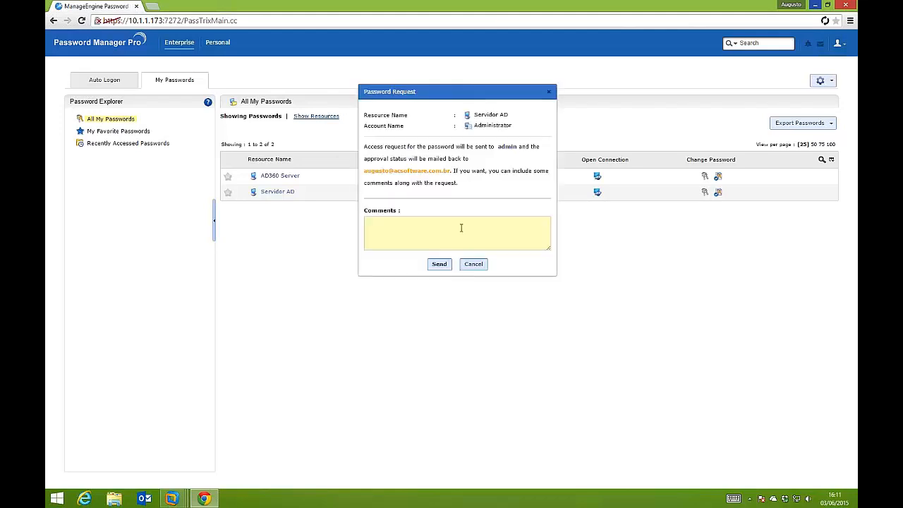
left_click(461, 228)
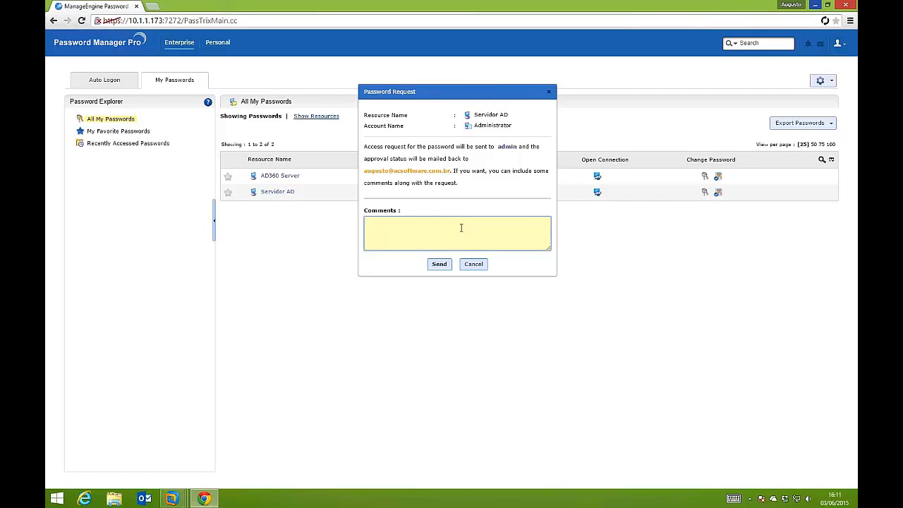
type("Solicito aprovação para manutencao programadada #@$@")
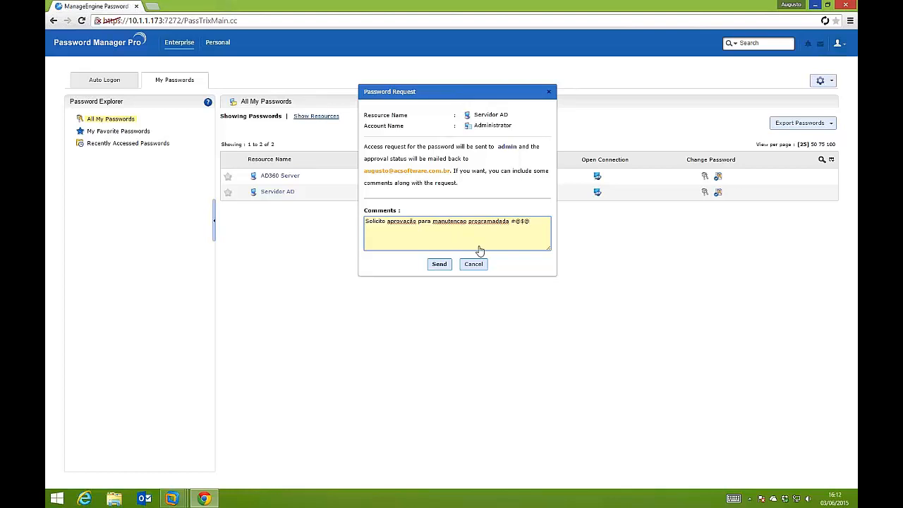
left_click(439, 264)
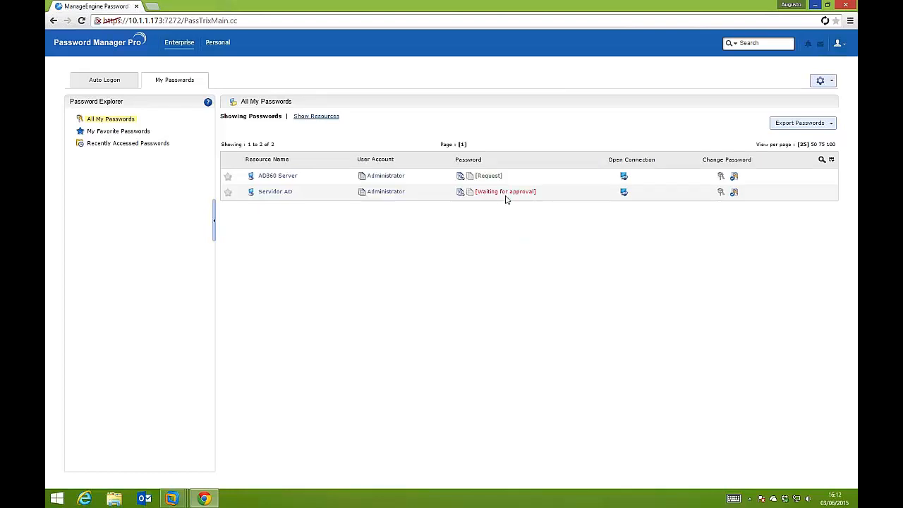
Log out of the password user's account and sign in as admin with the account password under local authentication
left_click(843, 47)
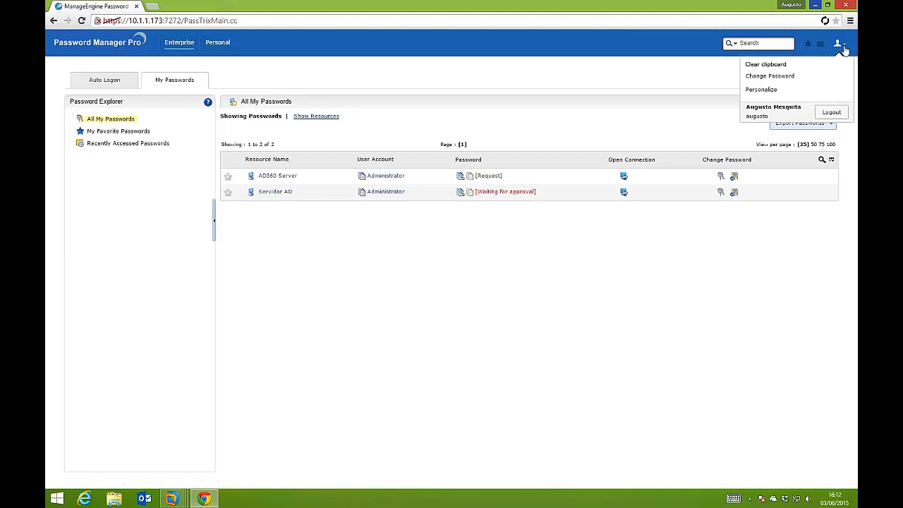
left_click(831, 112)
type("a")
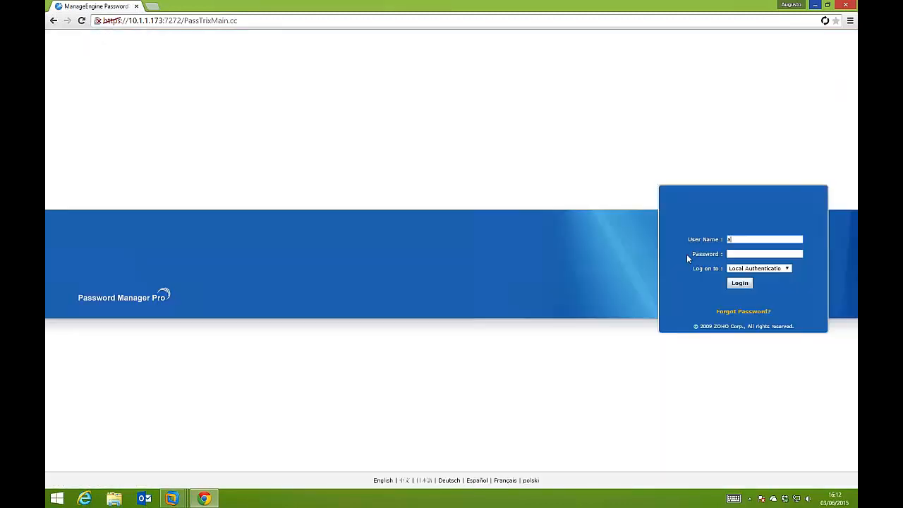
type("dmin")
key("Tab")
type("admin")
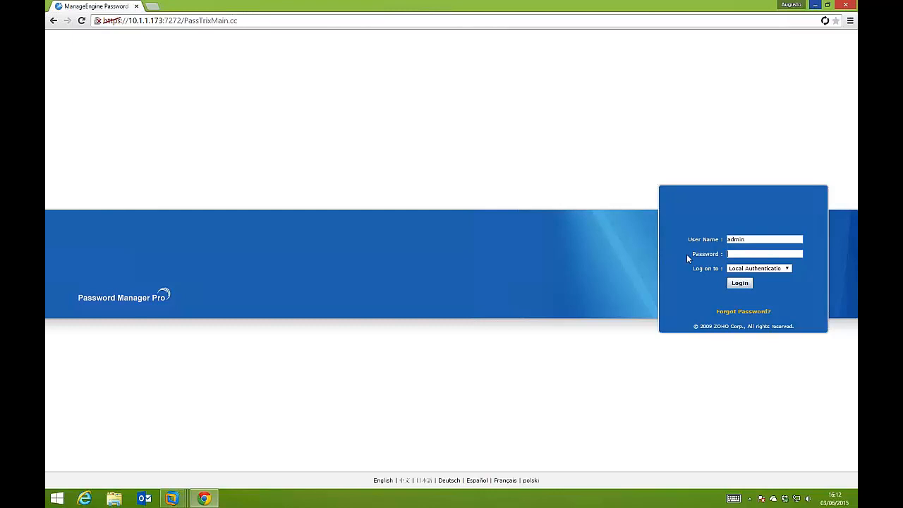
type("123")
key("Return")
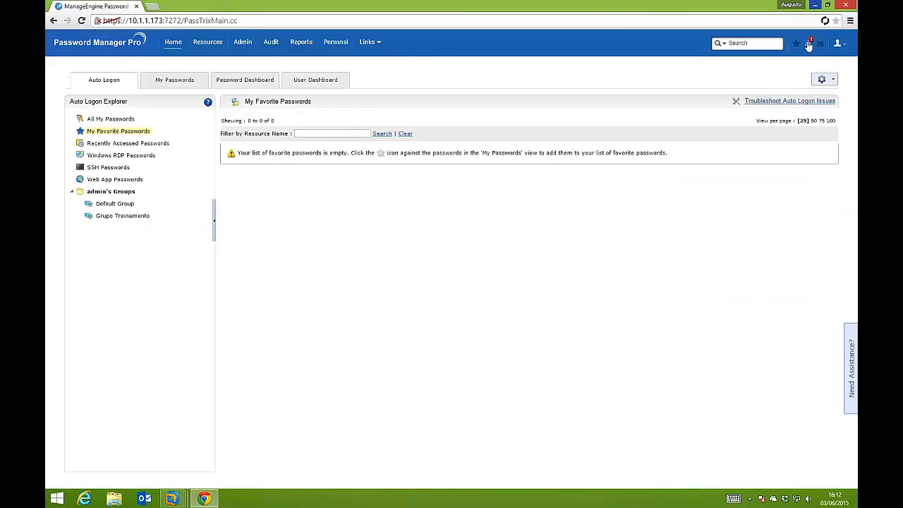
Open the pending password request from the password alerts and approve access to the Servidor AD Administrator account
left_click(807, 44)
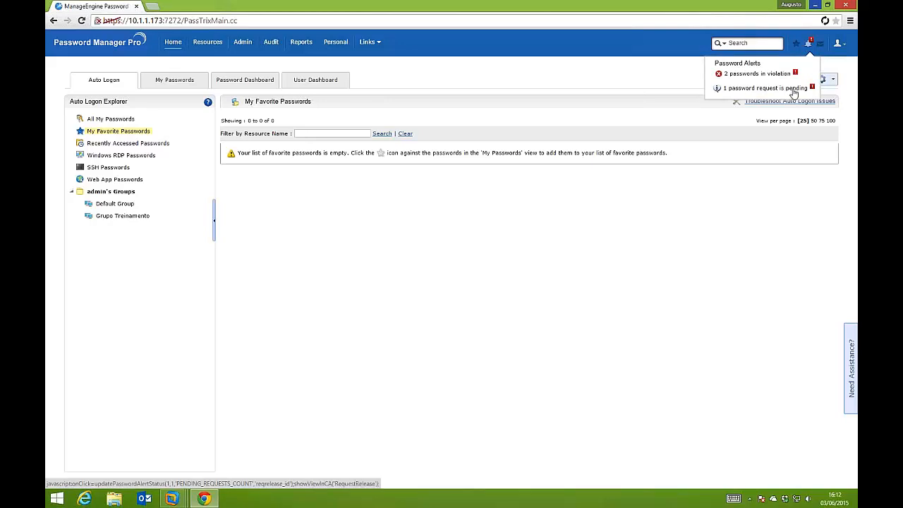
left_click(779, 89)
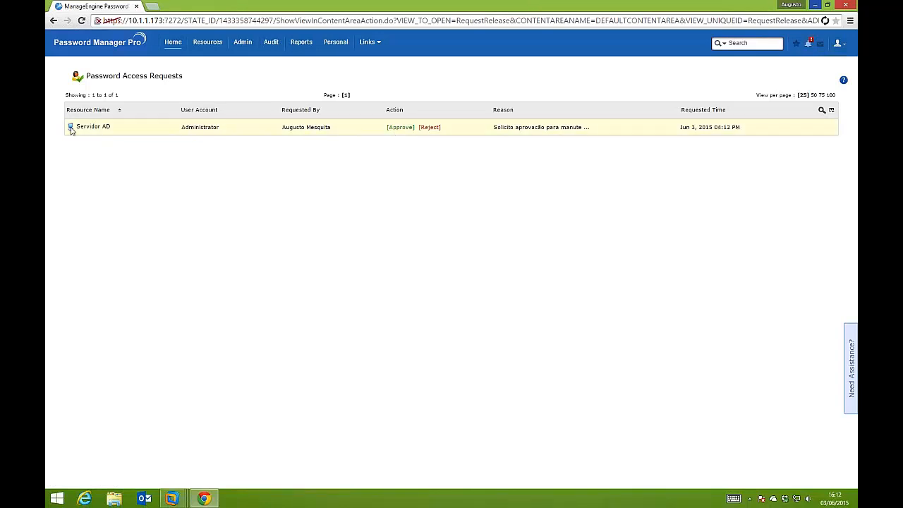
left_click(399, 127)
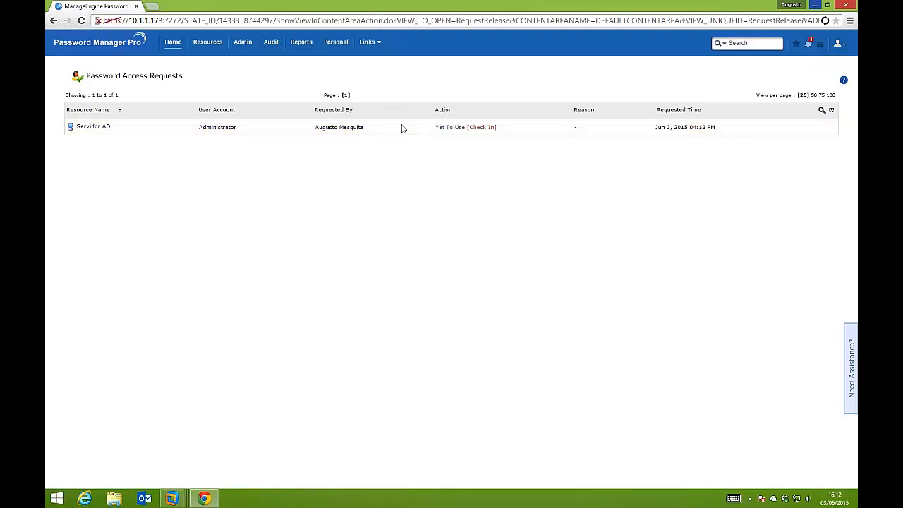
Log out of the admin account and sign in with the password user's user name and password
left_click(838, 43)
left_click(832, 167)
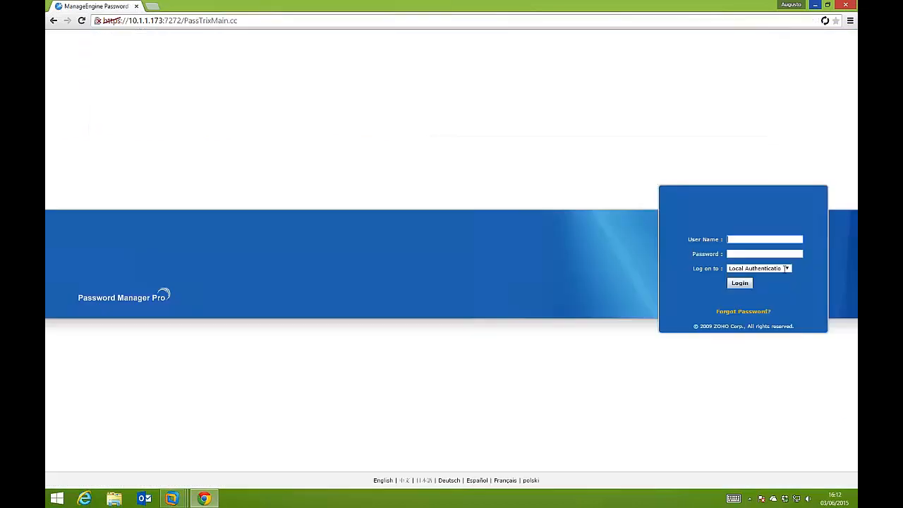
type("augusto")
key("Tab")
type("•••")
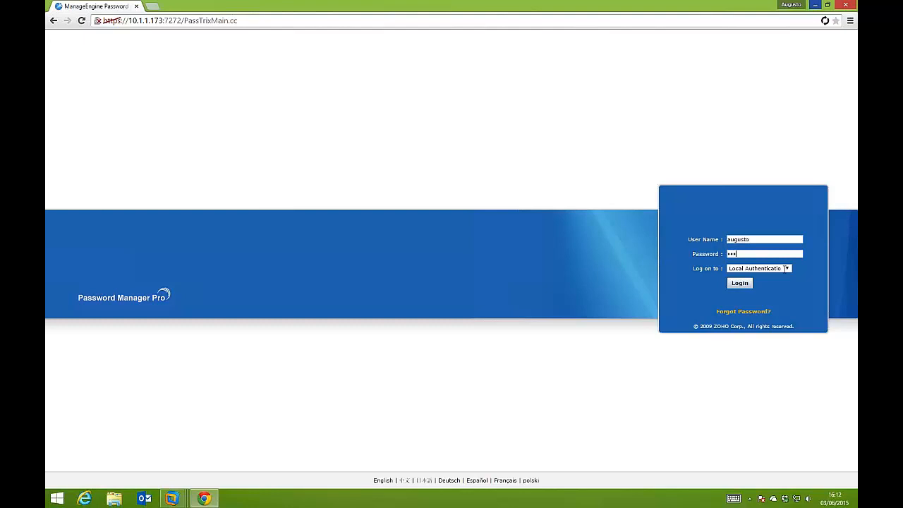
type("•••••")
key("Return")
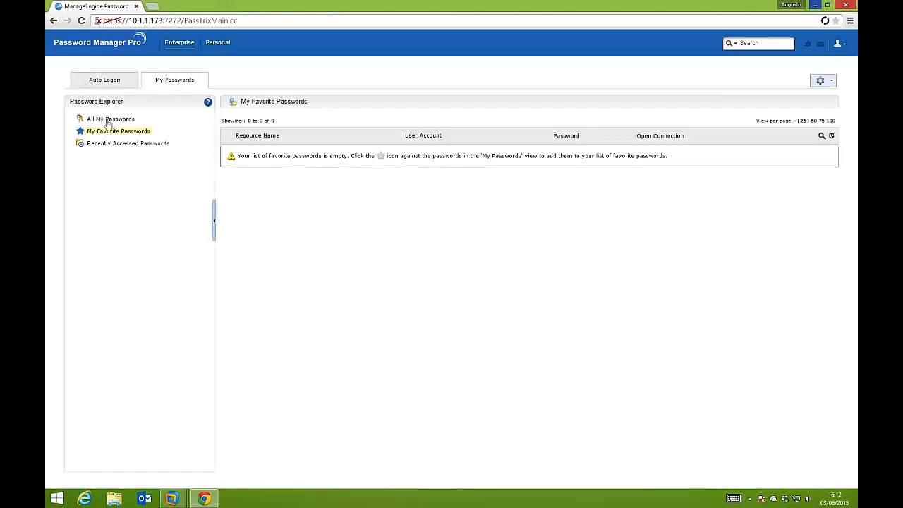
Check out the Servidor AD Administrator password from all of the user's passwords and open a Windows Remote Desktop connection to it
left_click(108, 120)
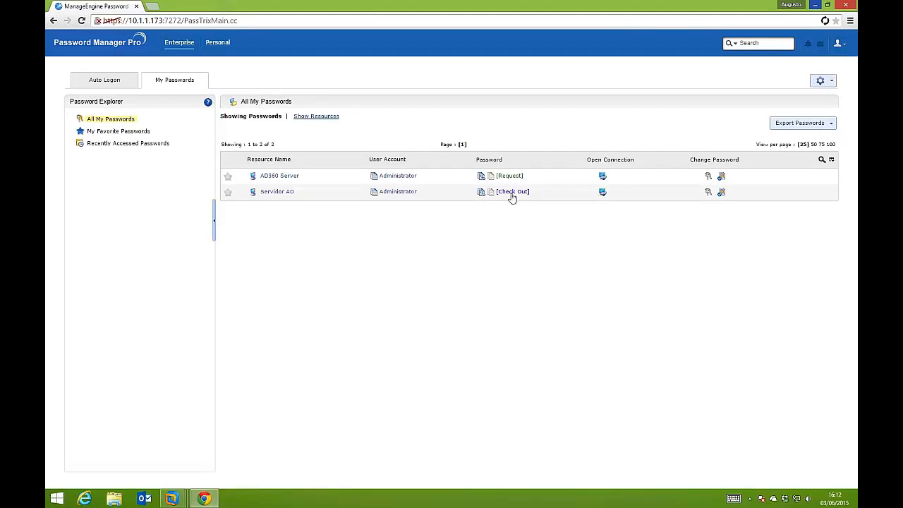
left_click(512, 192)
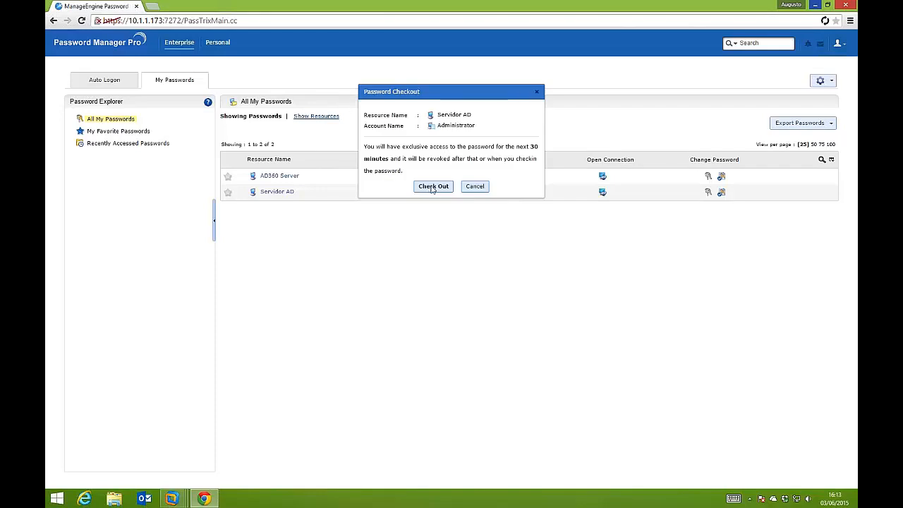
left_click(432, 186)
mouse_move(613, 192)
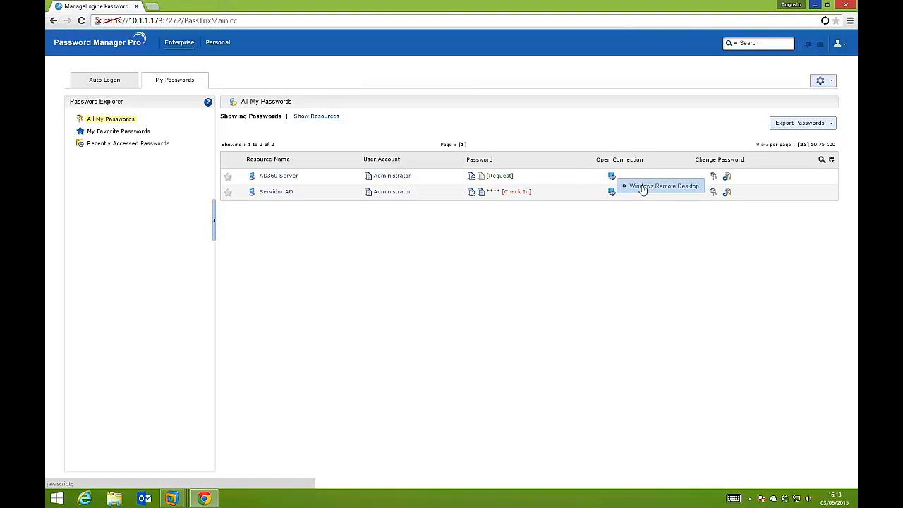
left_click(643, 188)
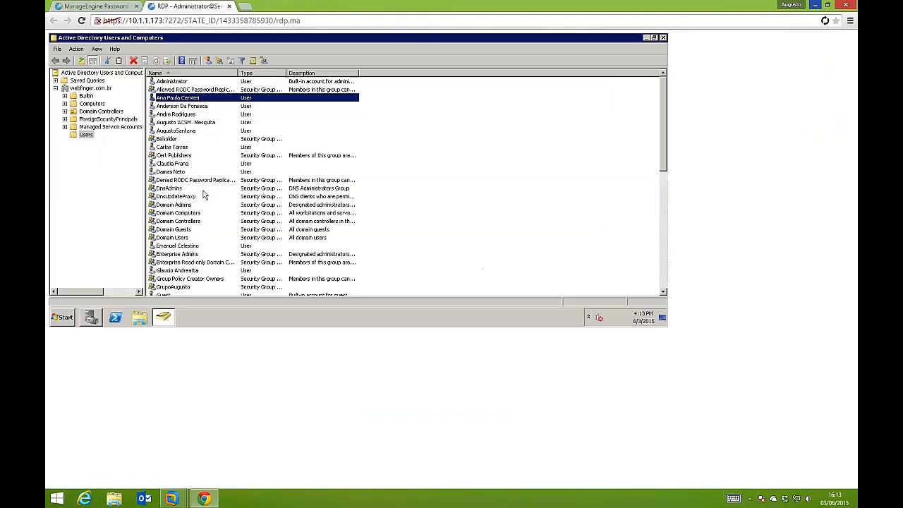
Delete the user account listed directly above the Beholder group from the domain's Users folder in the remote session
left_click(203, 196)
scroll(202, 209, "down", 1)
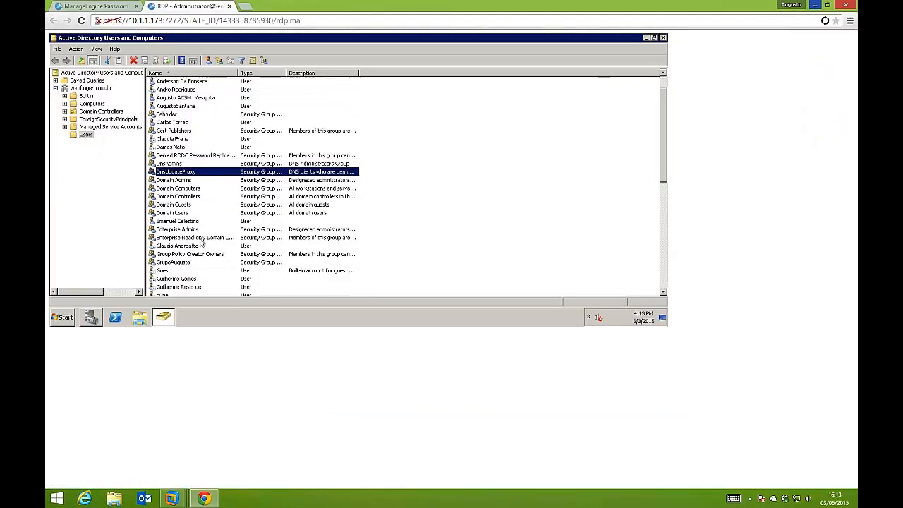
scroll(224, 125, "up", 1)
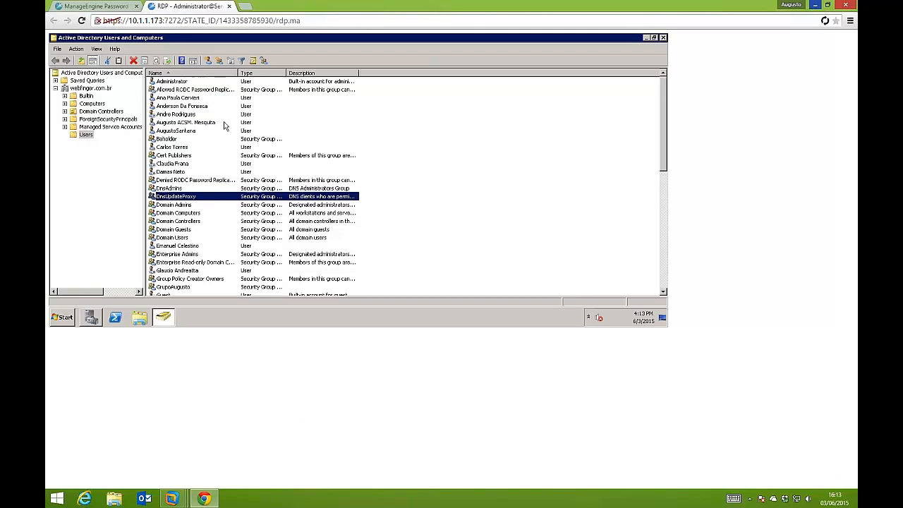
right_click(183, 131)
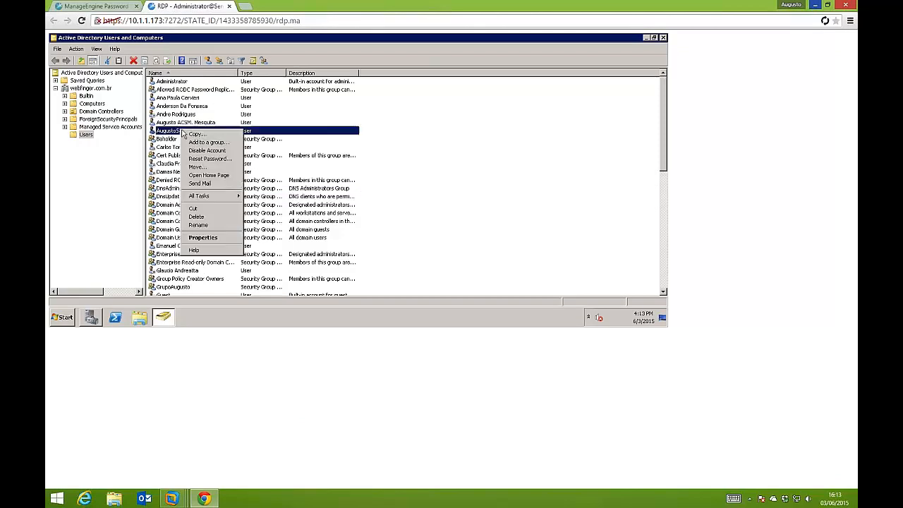
left_click(202, 216)
left_click(374, 206)
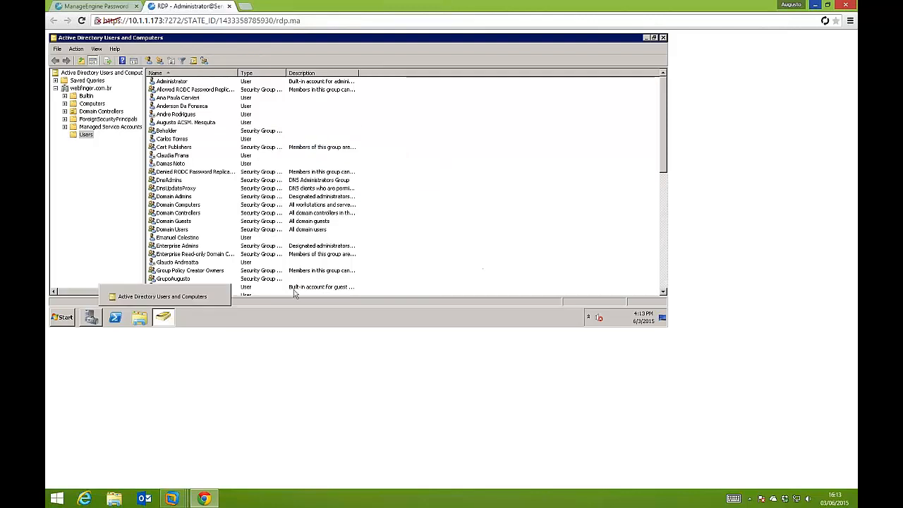
left_click(325, 189)
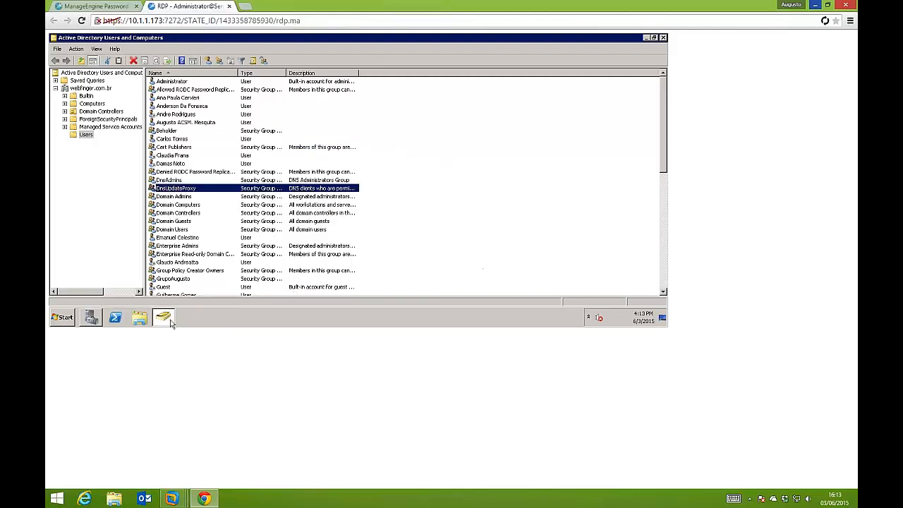
Close the remote desktop session and check in the Servidor AD Administrator password
left_click(229, 6)
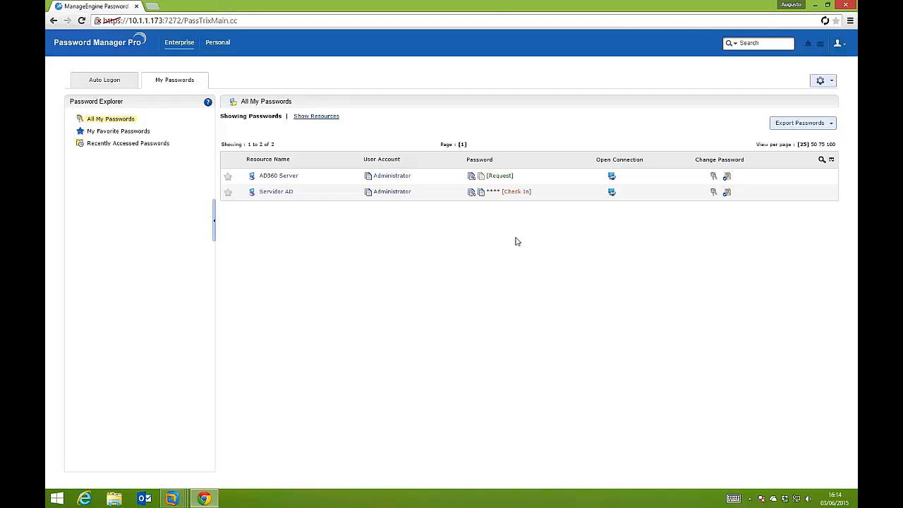
left_click(522, 192)
left_click(433, 190)
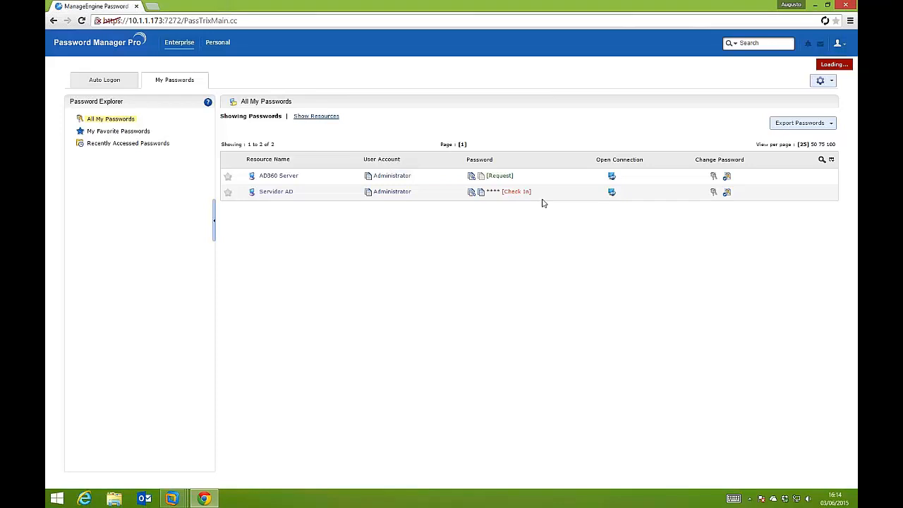
End the password user's session and log in to the admin account with its password
left_click(838, 43)
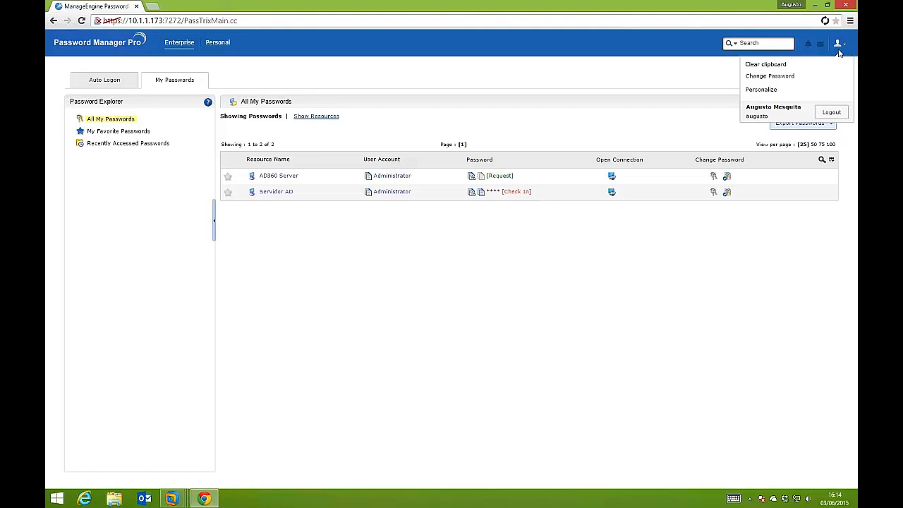
left_click(831, 112)
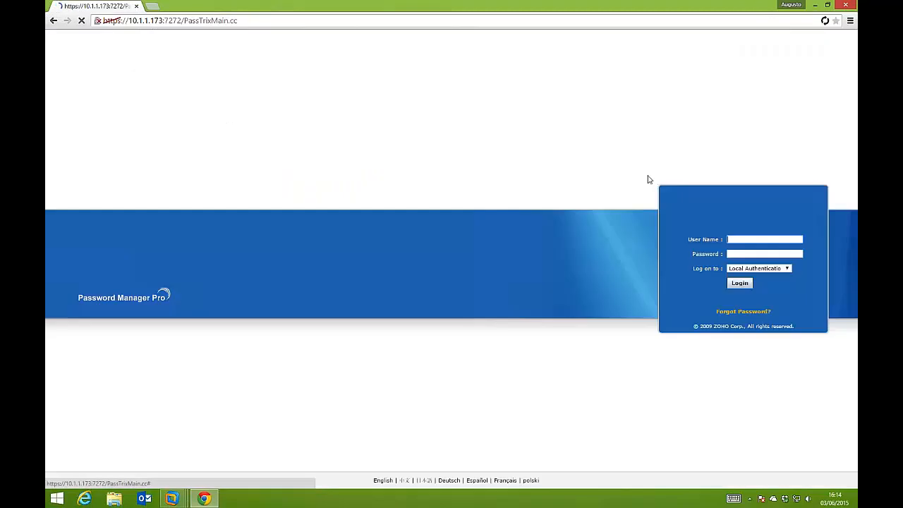
left_click(741, 239)
type("admin")
key("Tab")
type("admin")
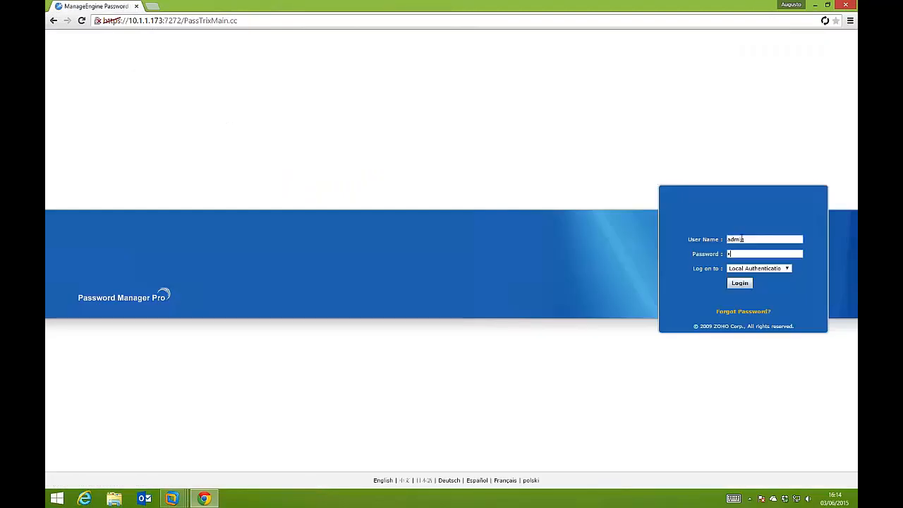
key("Return")
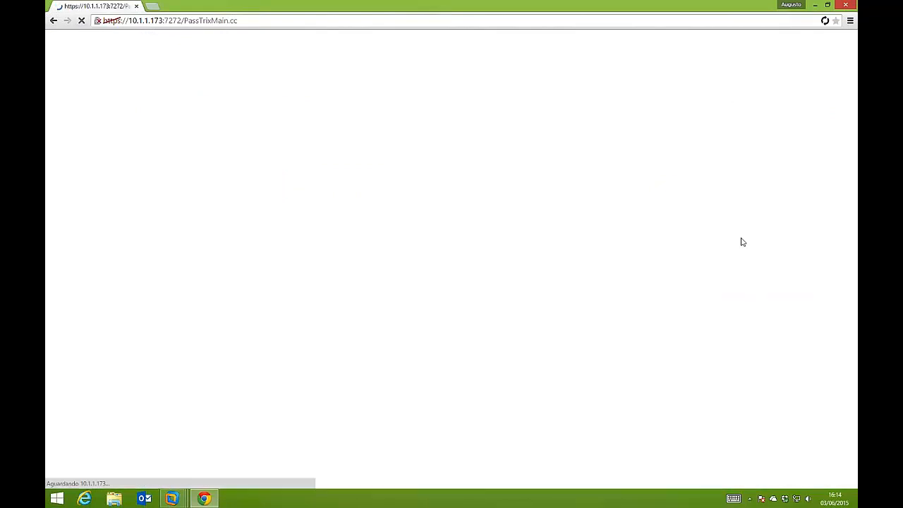
Review the resource audit, play back the most recent Servidor AD recorded session, and close the playback
left_click(207, 41)
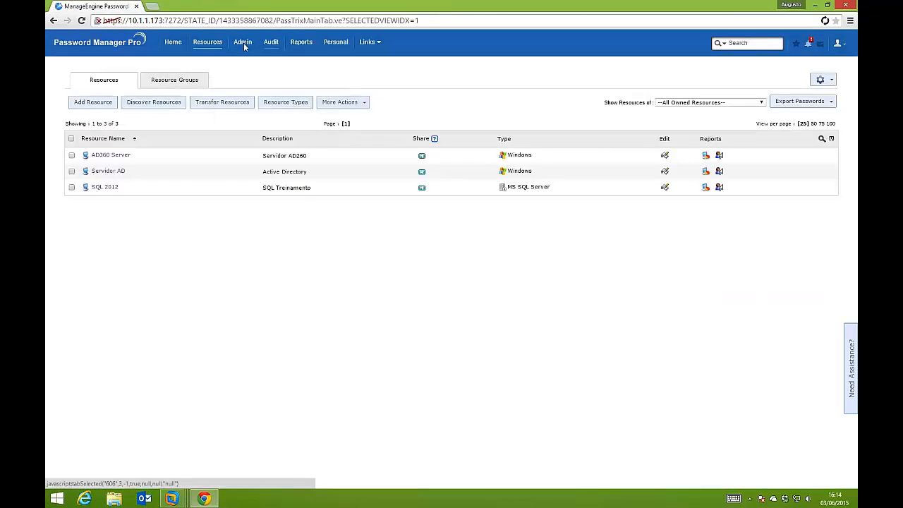
left_click(272, 43)
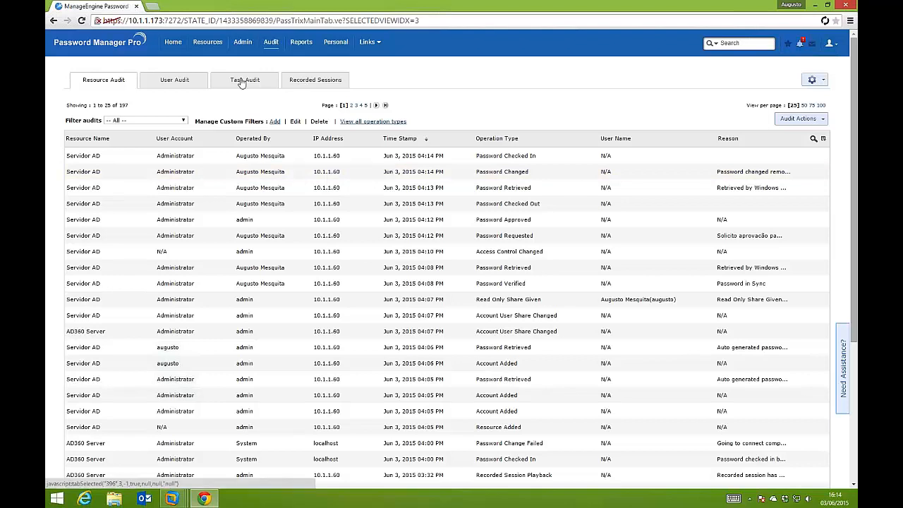
left_click(319, 84)
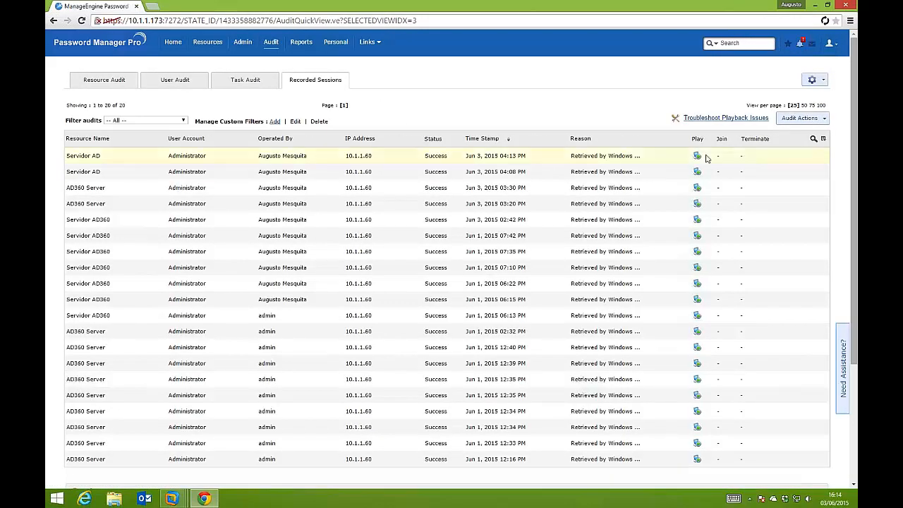
left_click(697, 156)
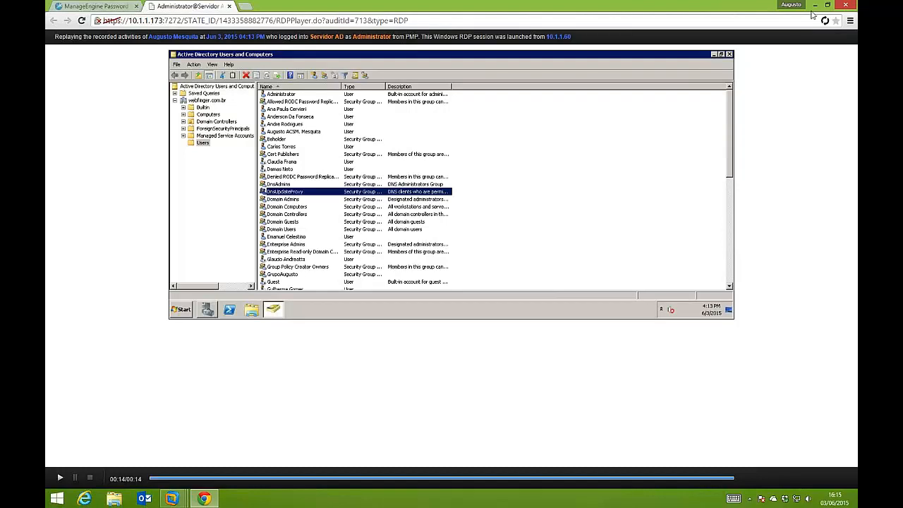
left_click(228, 6)
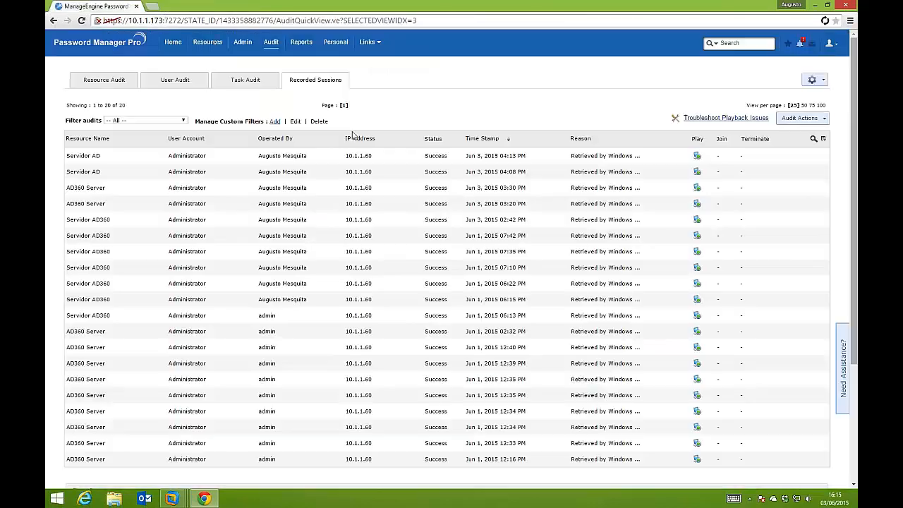
Return to the resources and display the list of resource groups
left_click(216, 43)
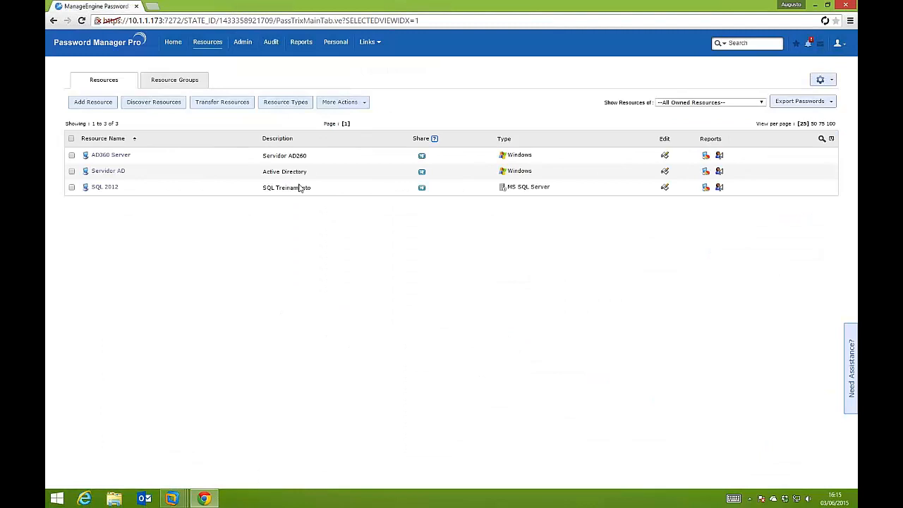
left_click(176, 81)
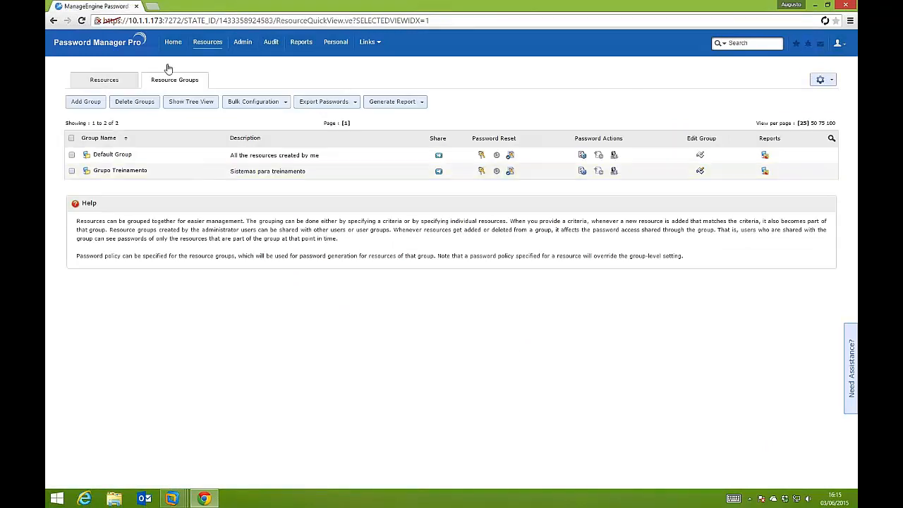
Review the bulk configuration options for Grupo Treinamento and the resource groups tree, and return to the resources list
left_click(71, 171)
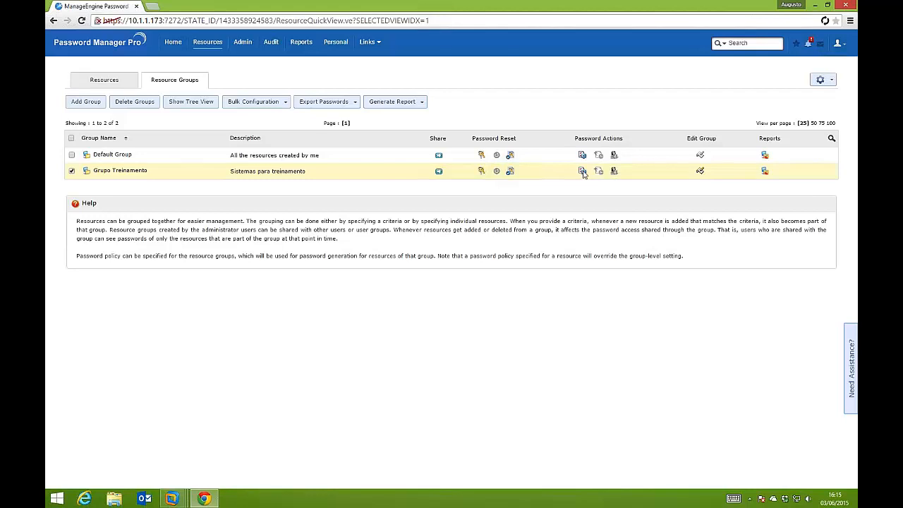
left_click(287, 102)
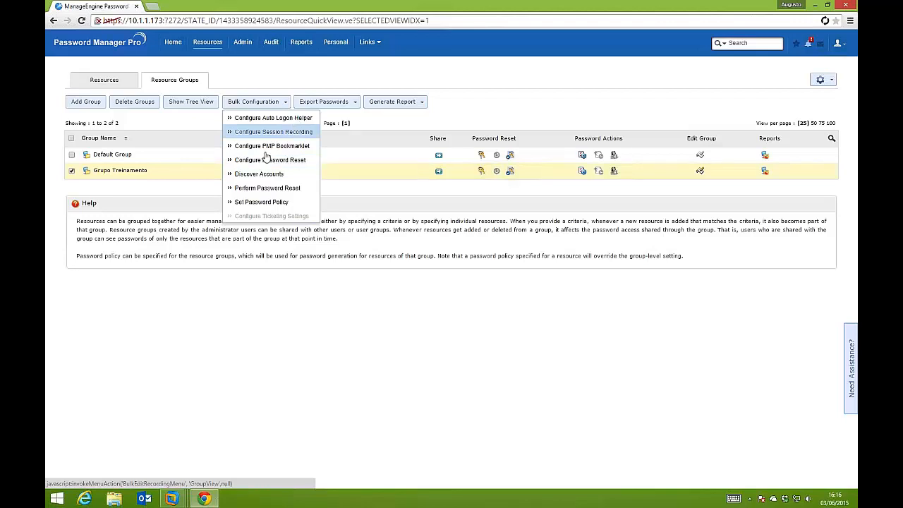
left_click(191, 103)
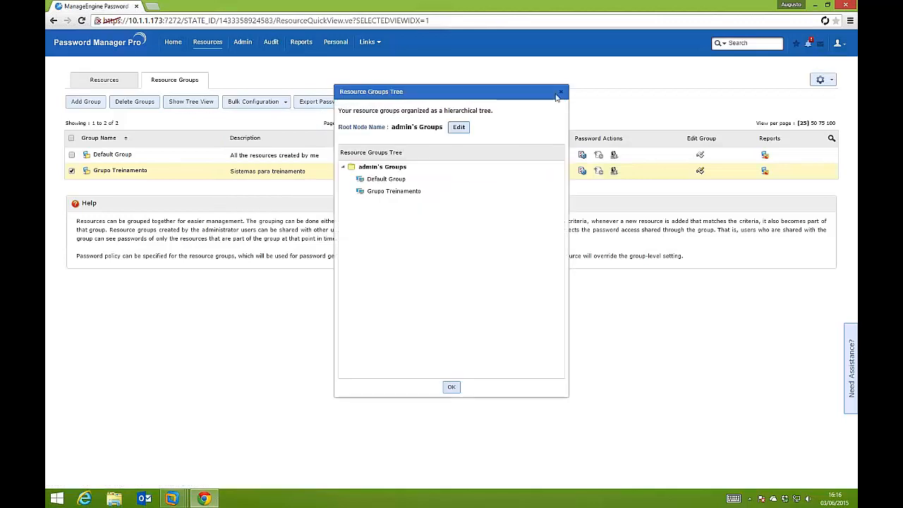
left_click(557, 94)
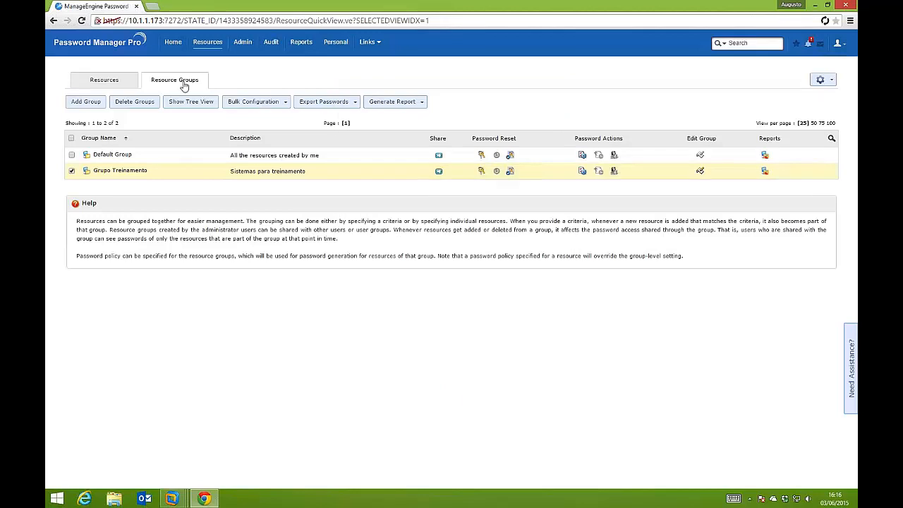
left_click(134, 81)
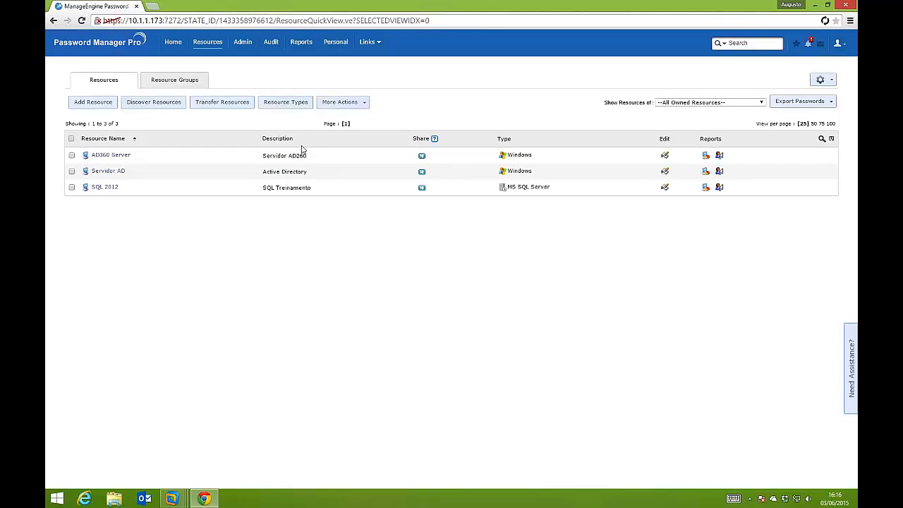
Review the resource, user and task audits and the list of recorded sessions
left_click(271, 41)
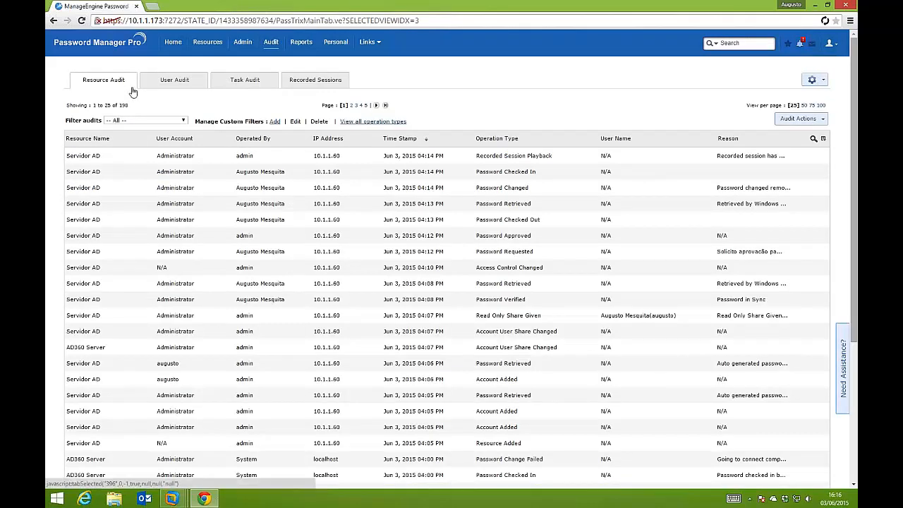
left_click(192, 82)
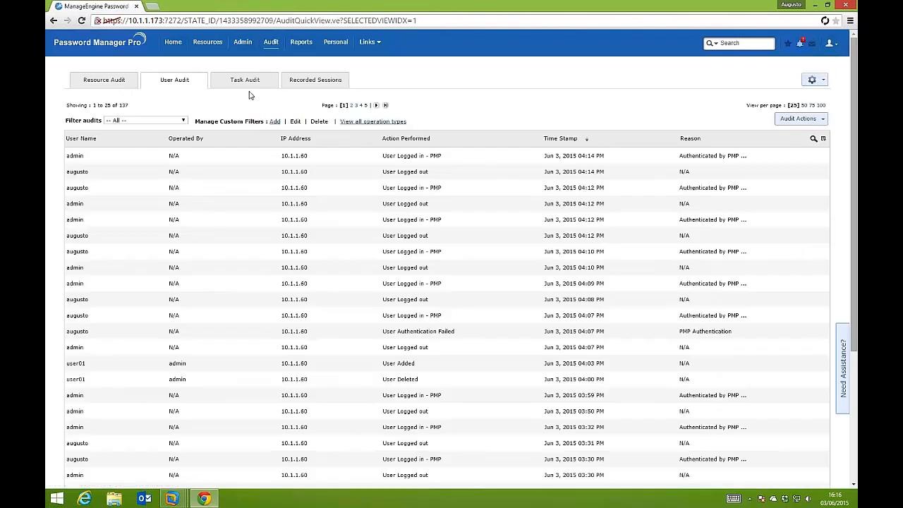
left_click(245, 80)
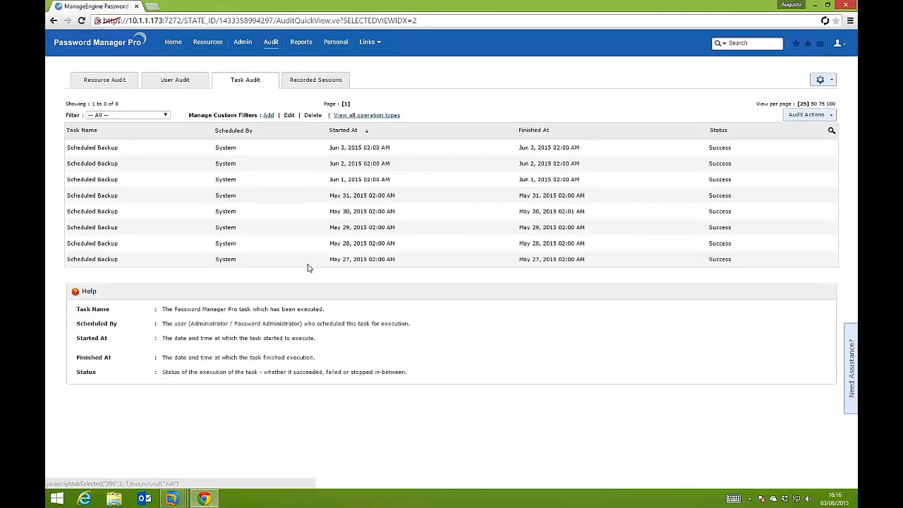
left_click(315, 83)
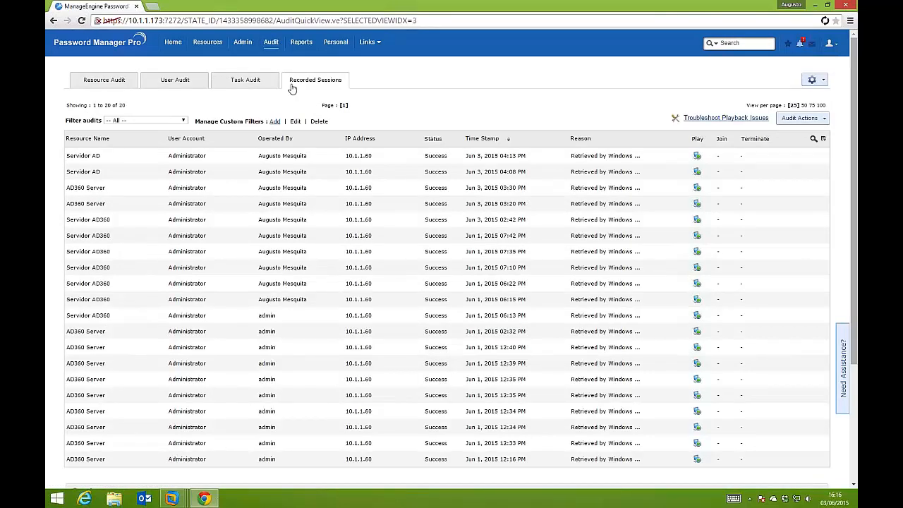
Generate the Password Compliance report, examine its summary, policy and compliance details, and close it
left_click(302, 43)
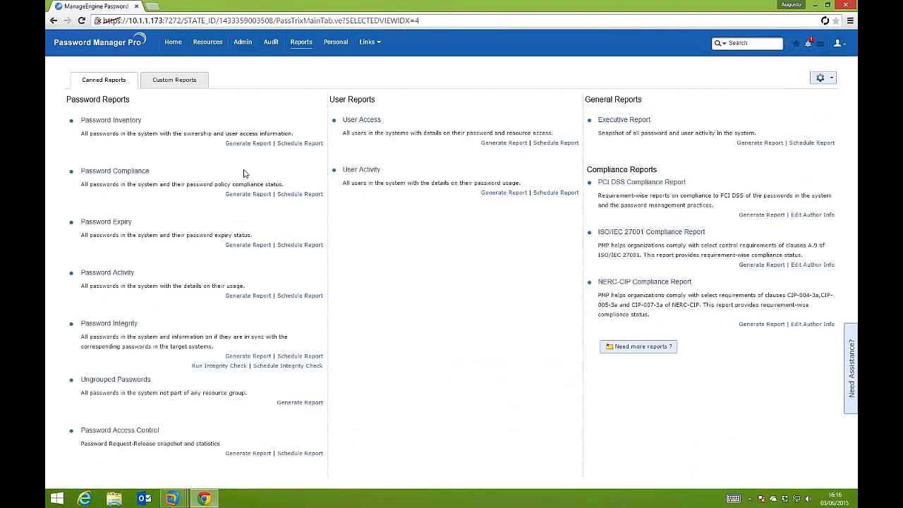
left_click(134, 172)
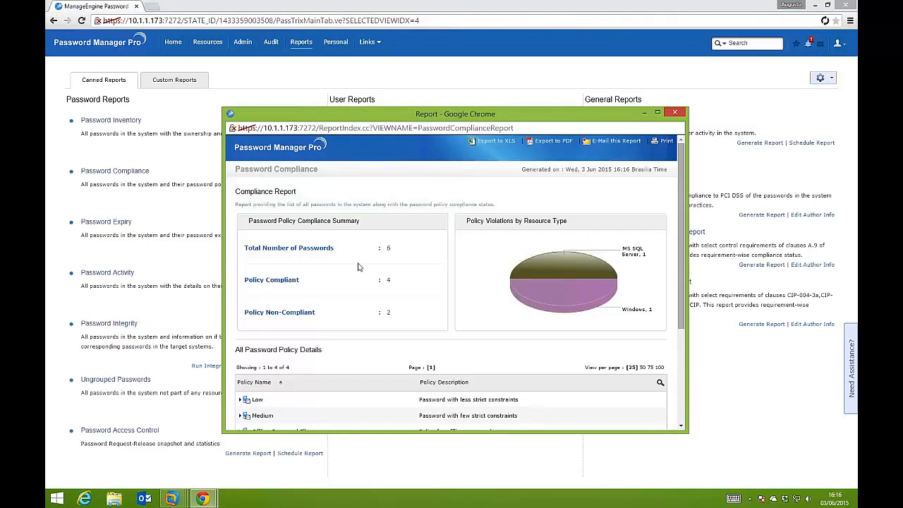
mouse_move(393, 283)
left_mouse_down()
mouse_move(411, 295)
mouse_move(387, 282)
left_mouse_up()
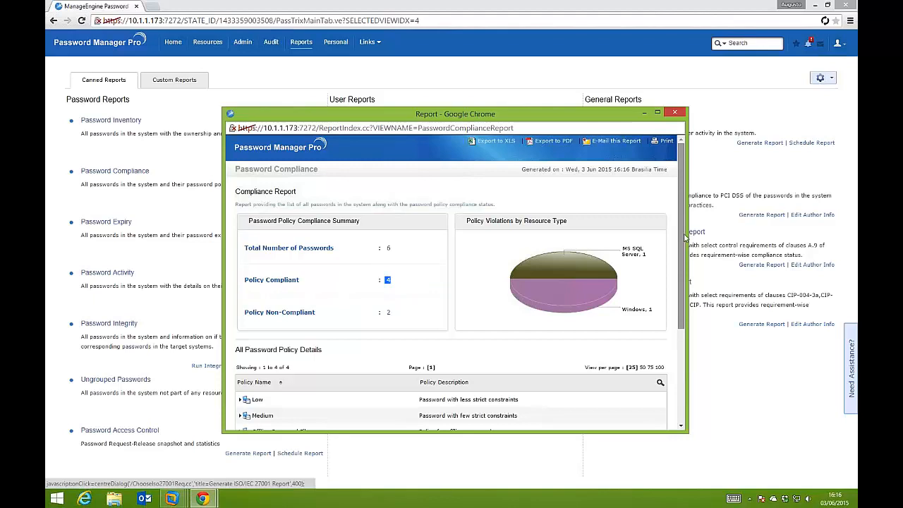
left_click_drag(682, 265, 674, 309)
scroll(674, 309, "down", 2)
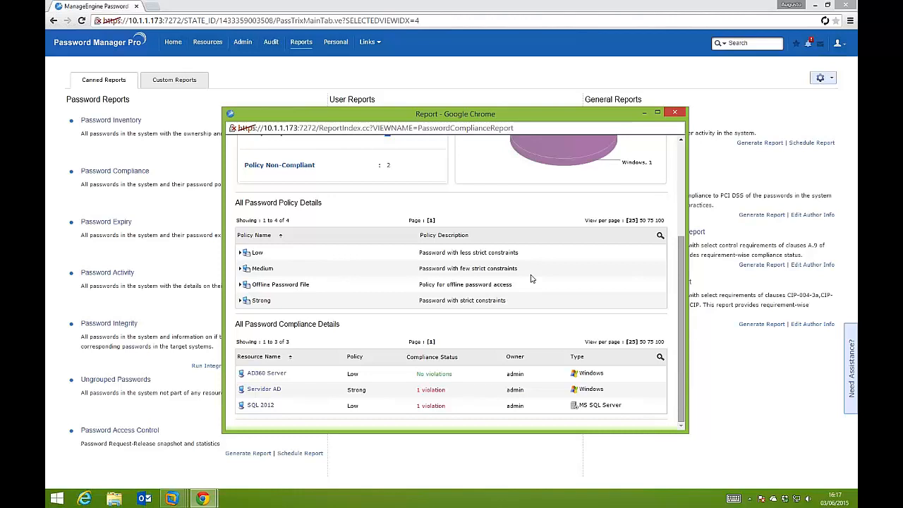
left_click(675, 113)
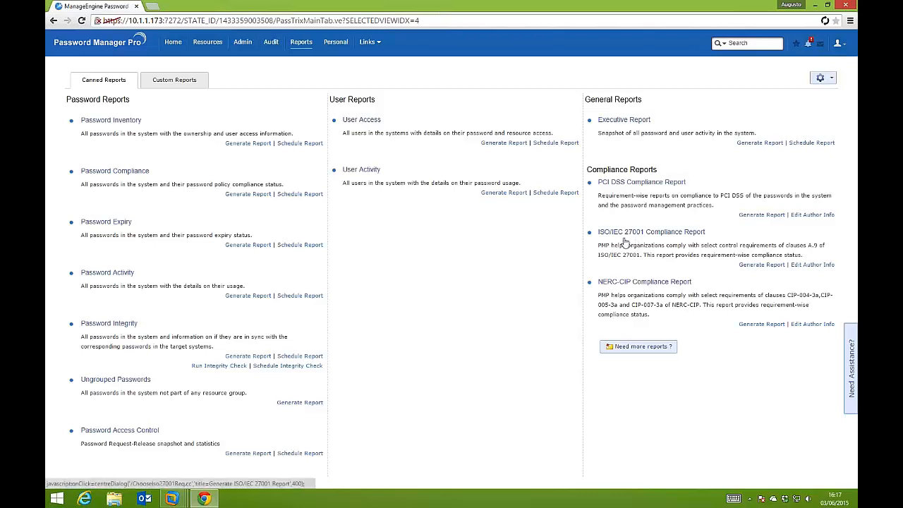
Generate the PCI DSS compliance report for All Sections, examine the compliance status of each account, and close it
left_click(630, 183)
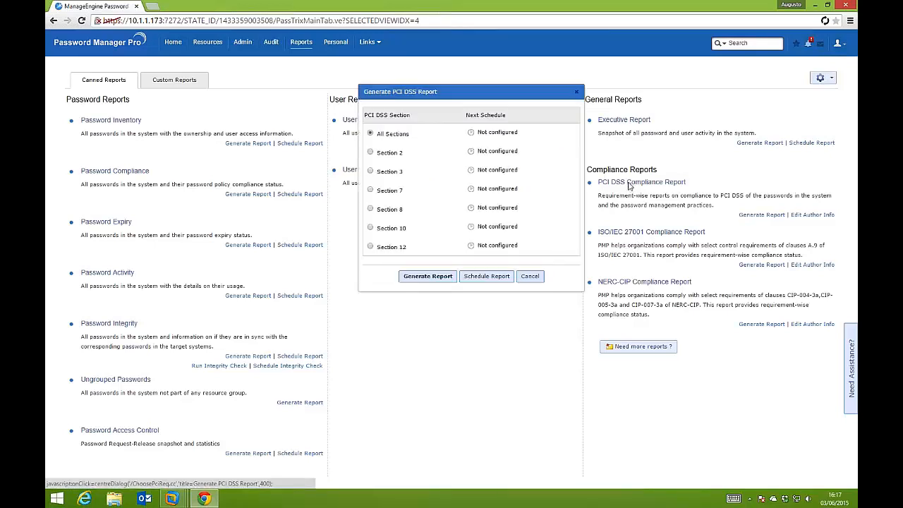
left_click(370, 153)
left_click(370, 134)
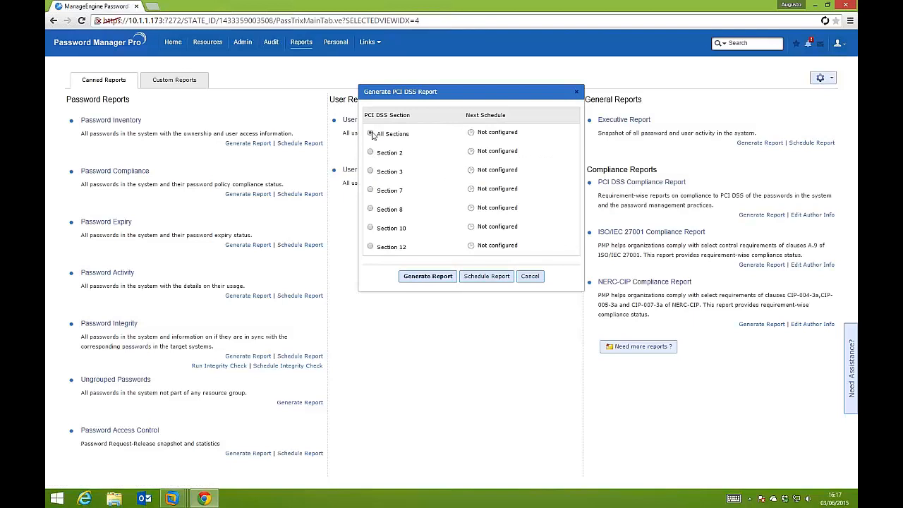
left_click(440, 278)
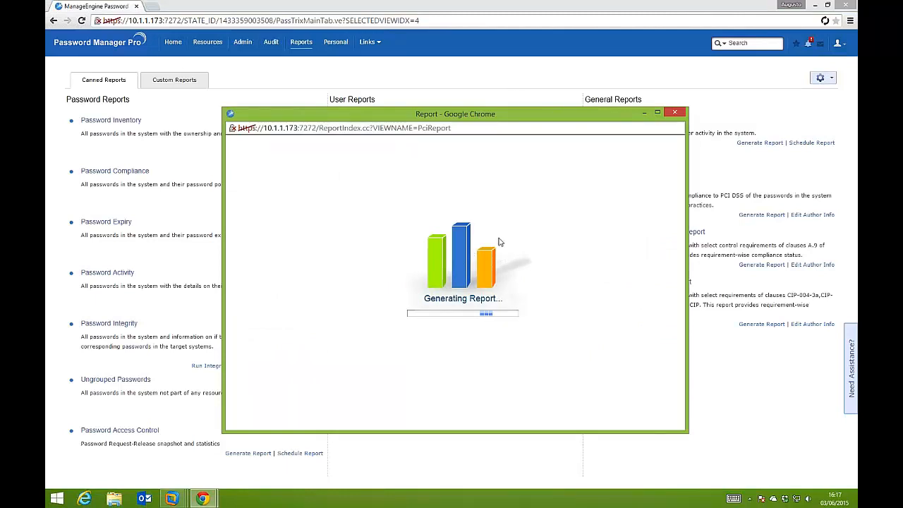
scroll(500, 239, "down", 10)
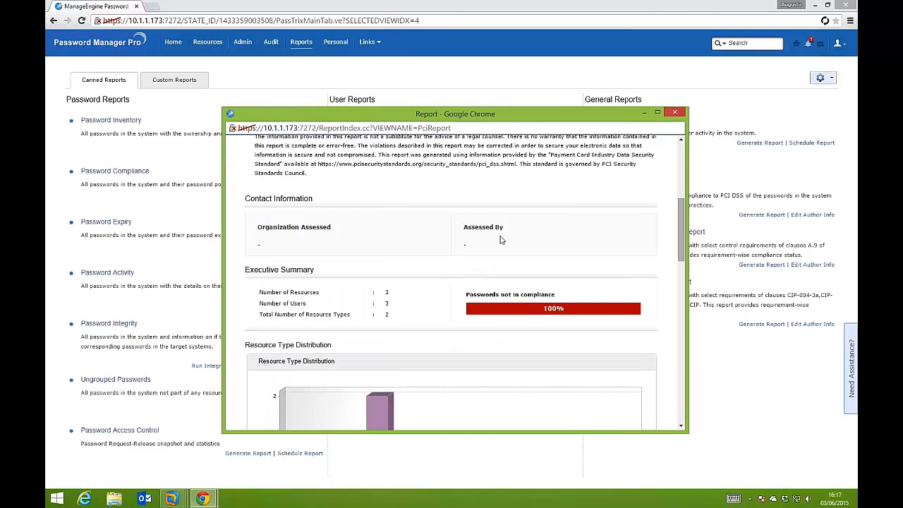
scroll(500, 240, "down", 7)
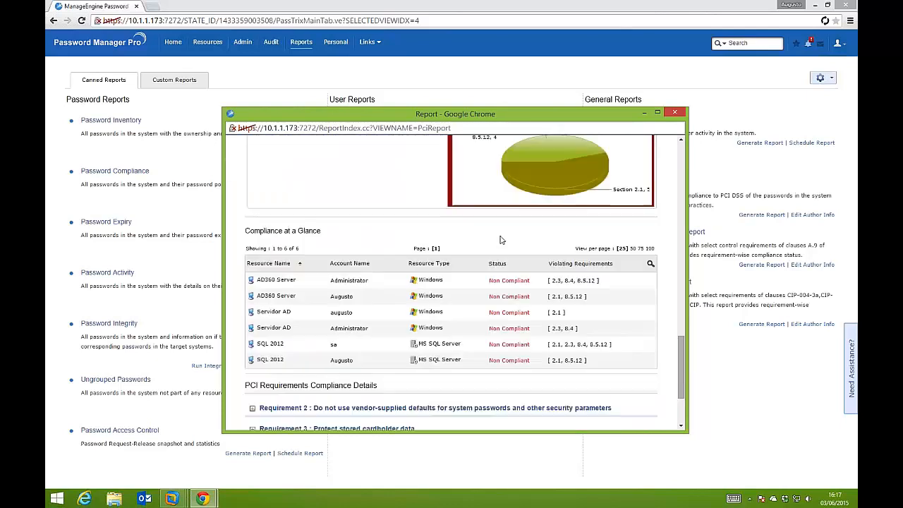
scroll(501, 247, "up", 1)
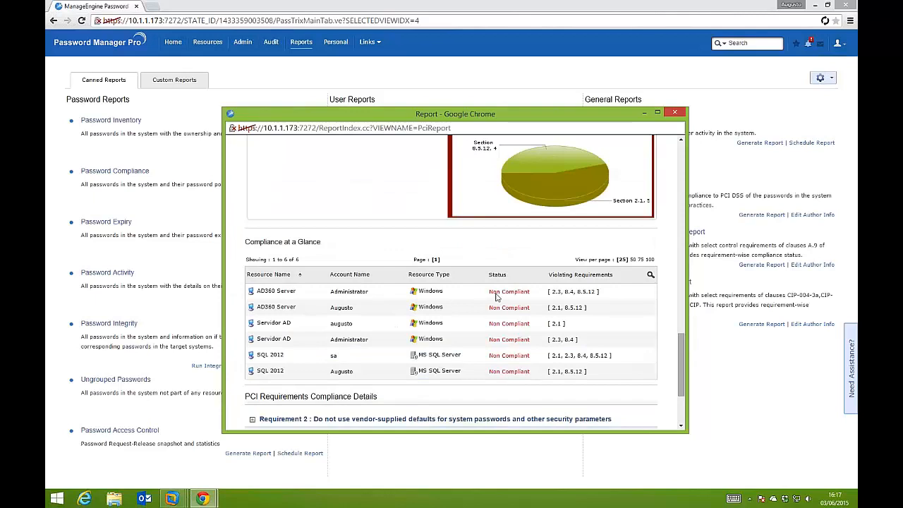
scroll(513, 365, "down", 2)
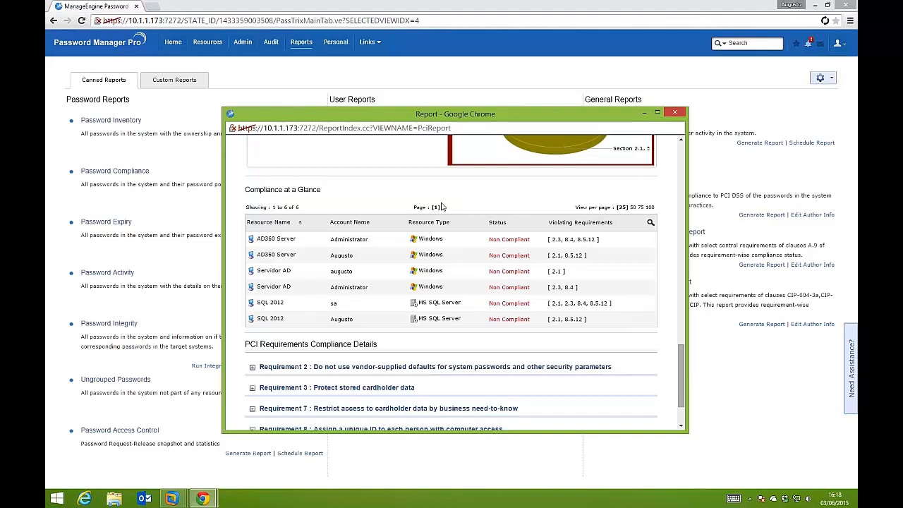
left_click(674, 113)
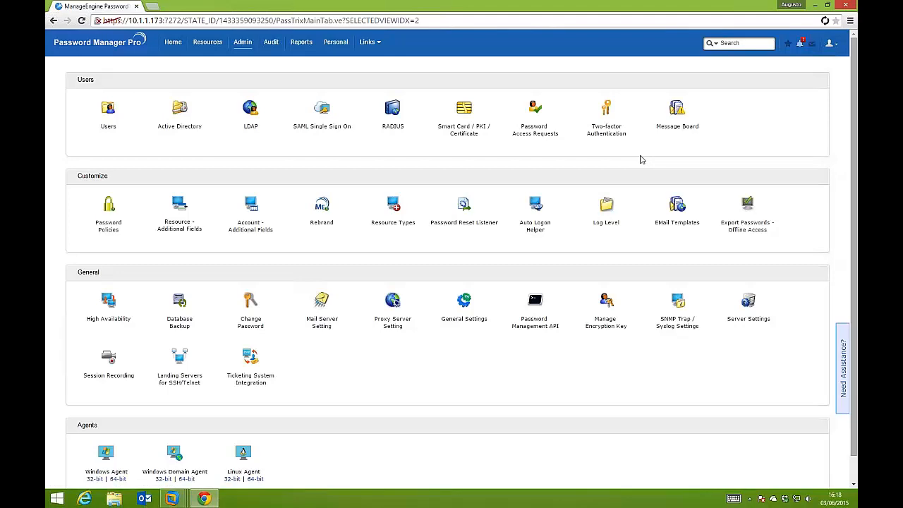
Return to the resources and display the accounts of Servidor AD and of SQL 2012
left_click(219, 54)
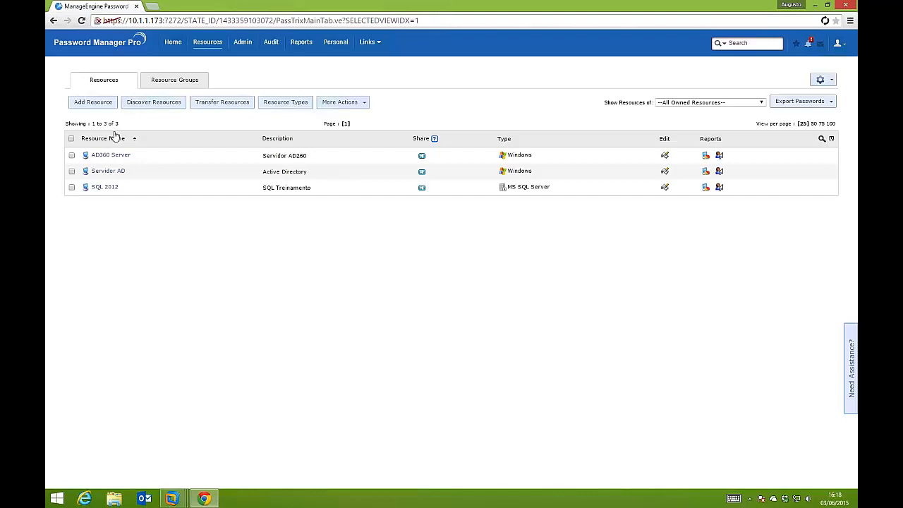
left_click(109, 172)
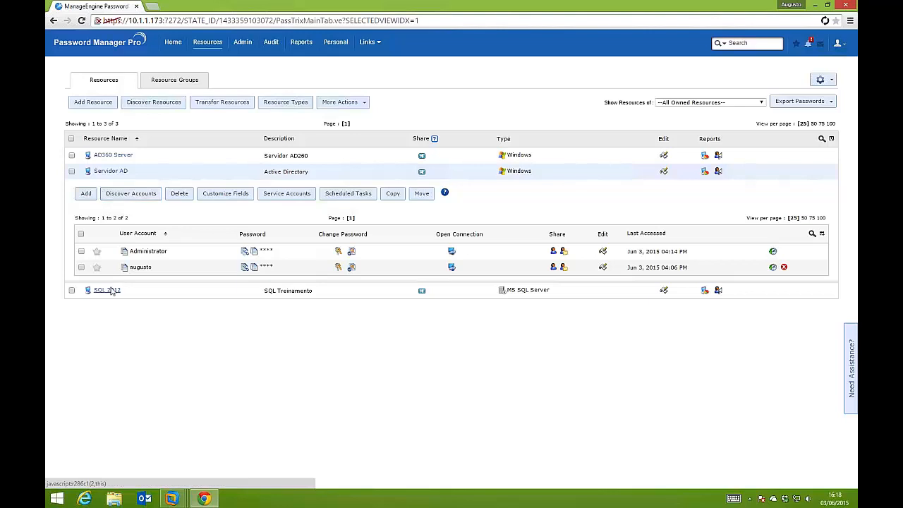
left_click(107, 290)
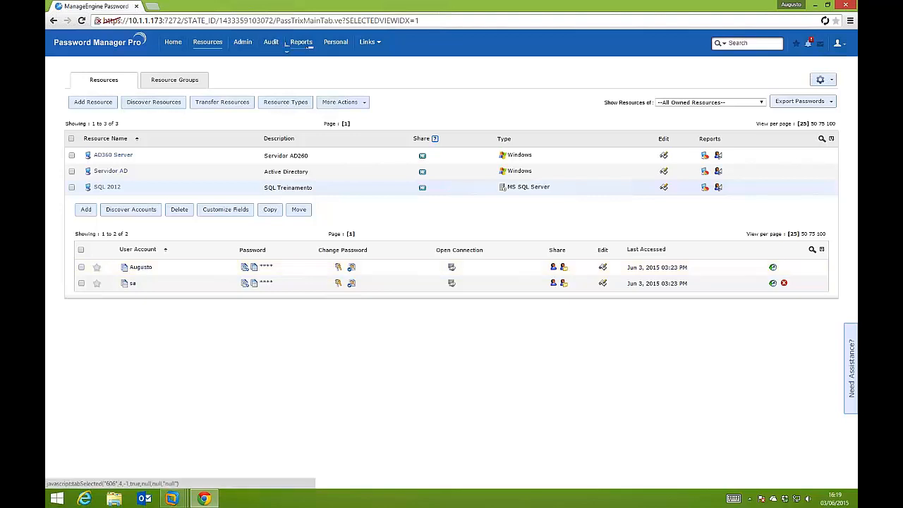
Review the two-factor authentication options in the administration settings and look over the remaining administration settings
left_click(243, 42)
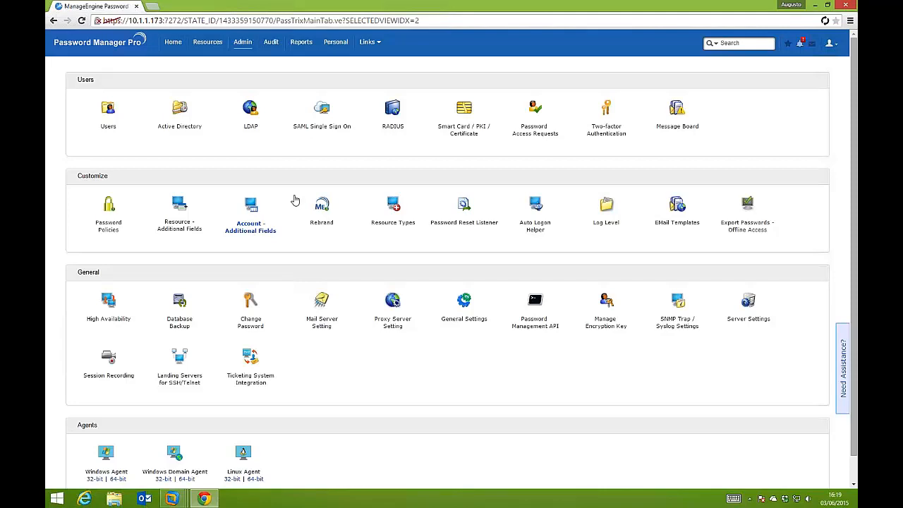
left_click(592, 130)
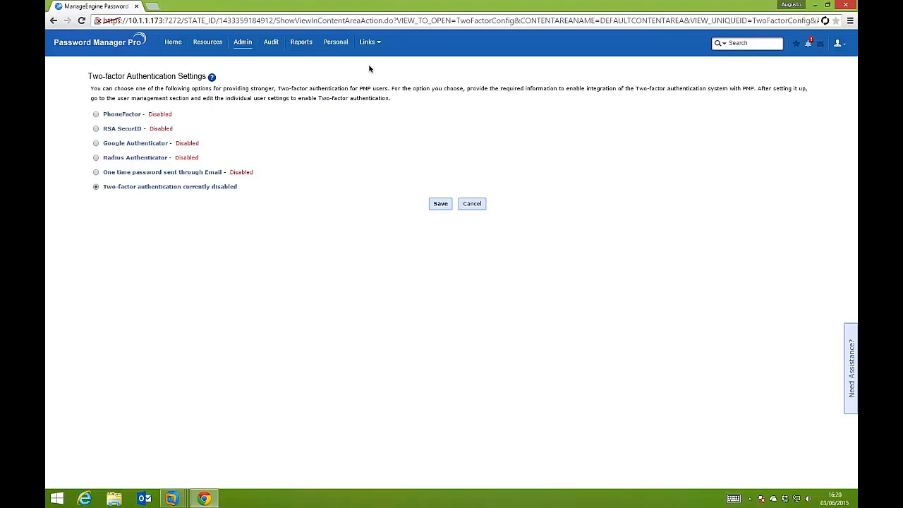
mouse_move(628, 3)
left_click(245, 42)
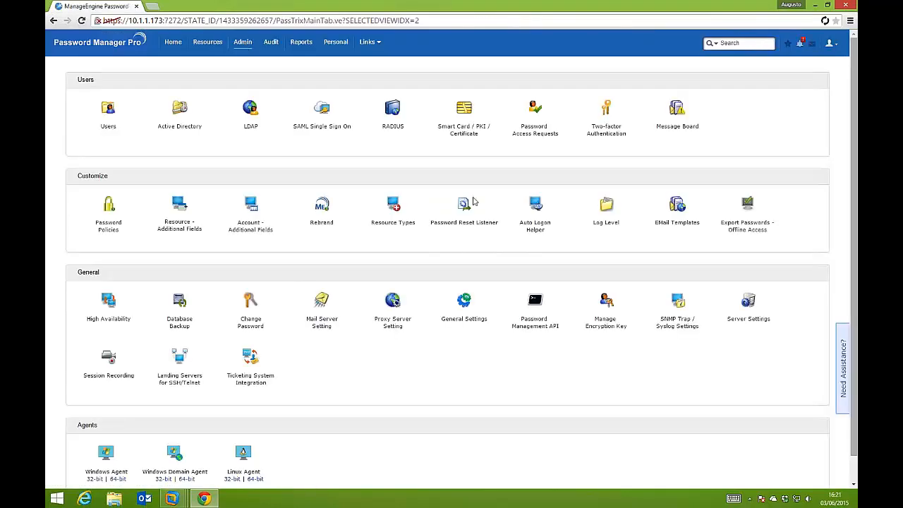
scroll(474, 201, "down", 1)
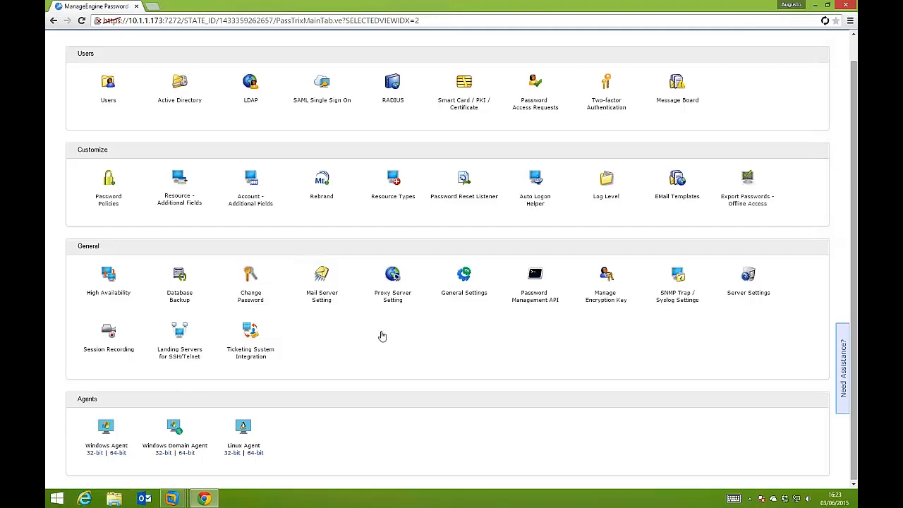
scroll(382, 336, "up", 1)
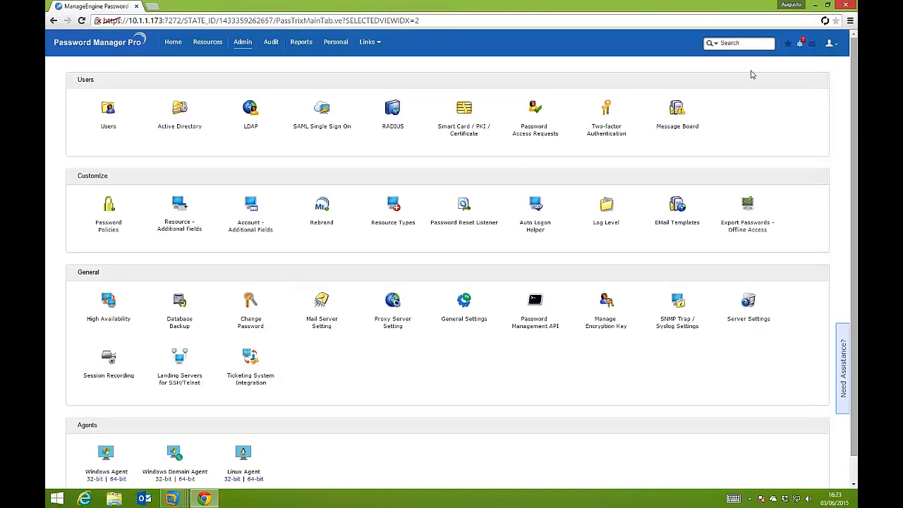
left_click(800, 43)
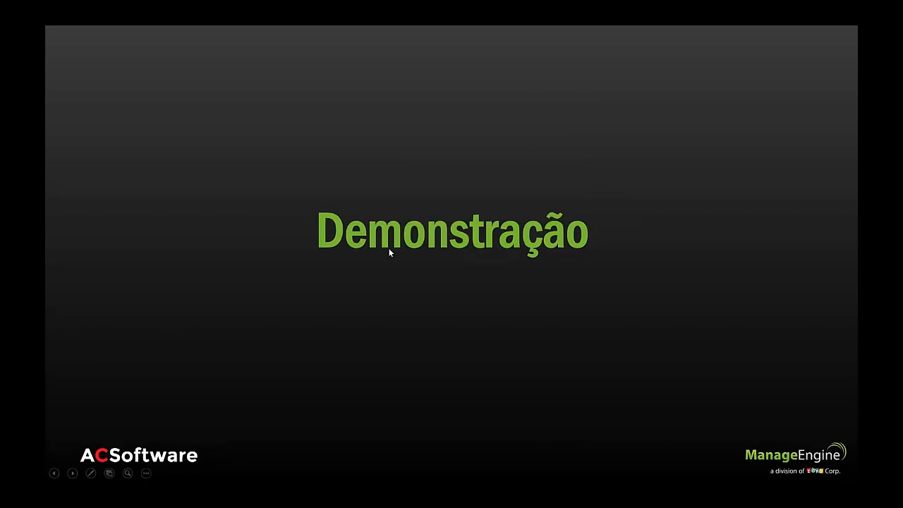
key("Right")
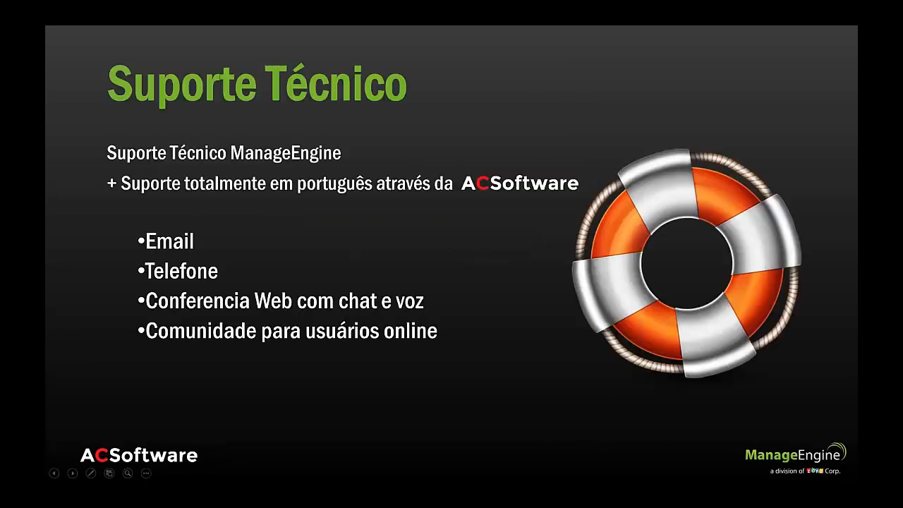